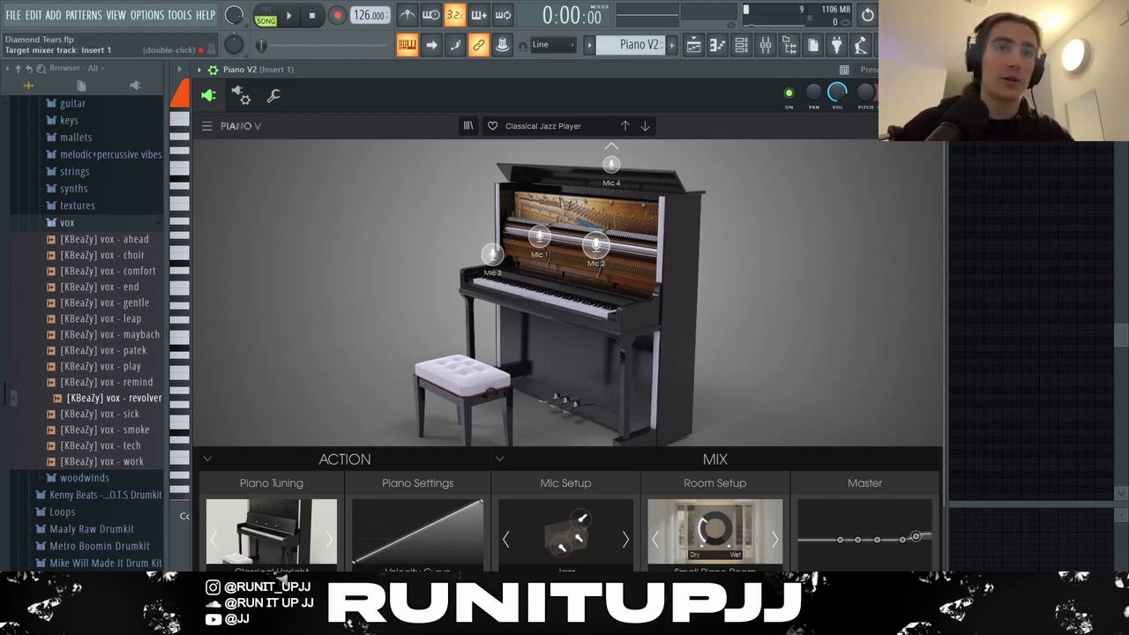
- Close the Piano V2 plugin window and play its chord pattern in the piano roll
{"action": "left_click", "coordinate": [936, 70]}
{"action": "left_click", "coordinate": [920, 199]}
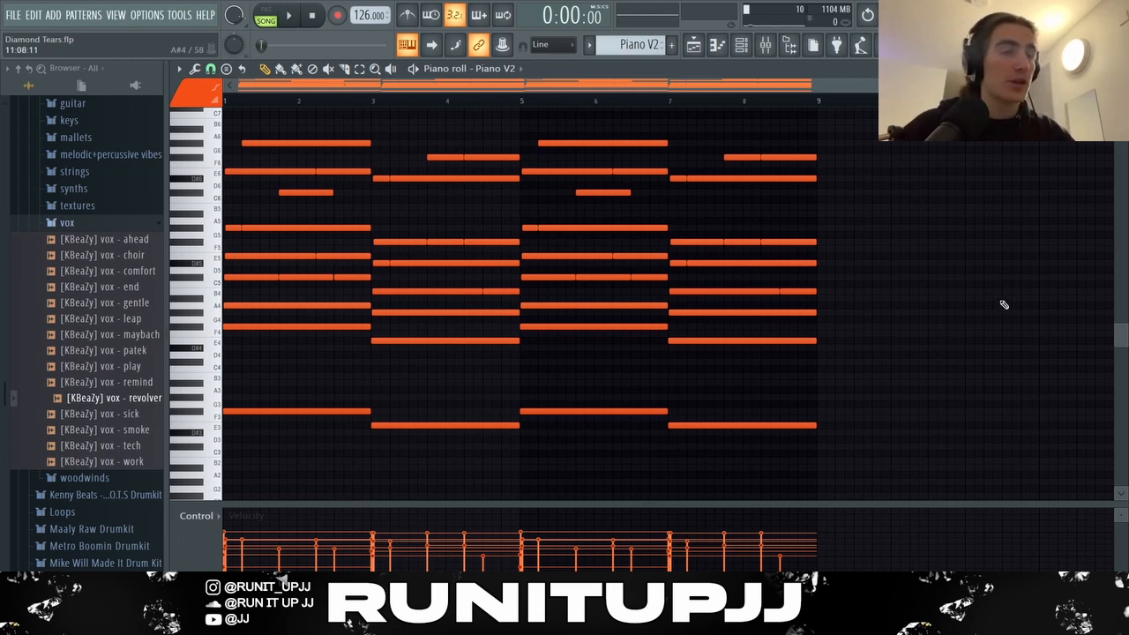
{"action": "key", "text": "space"}
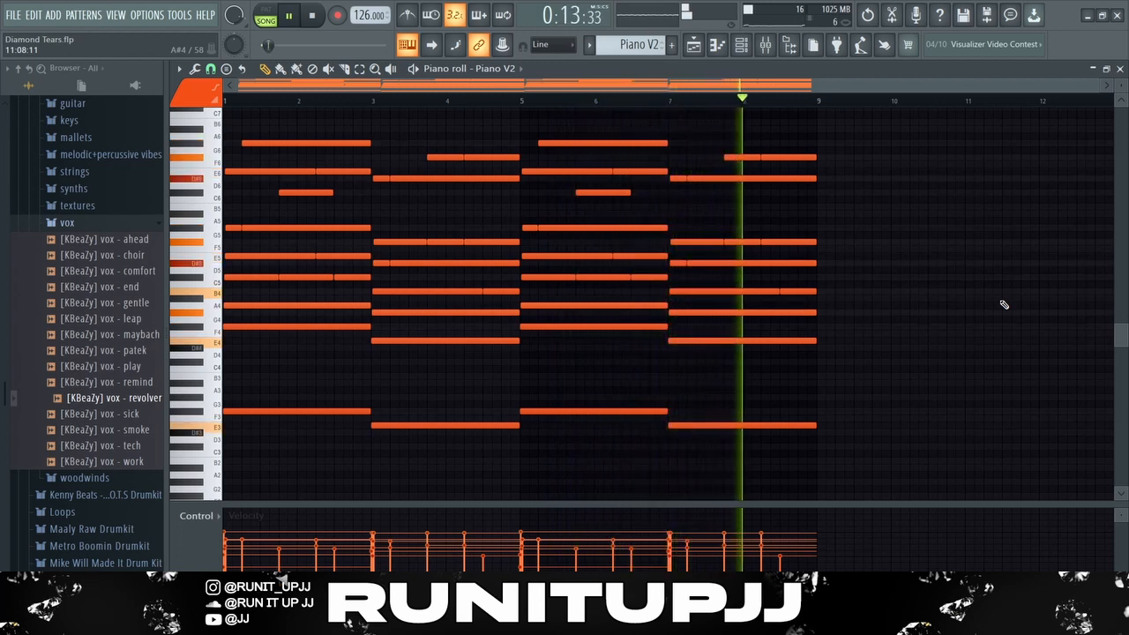
{"action": "key", "text": "space"}
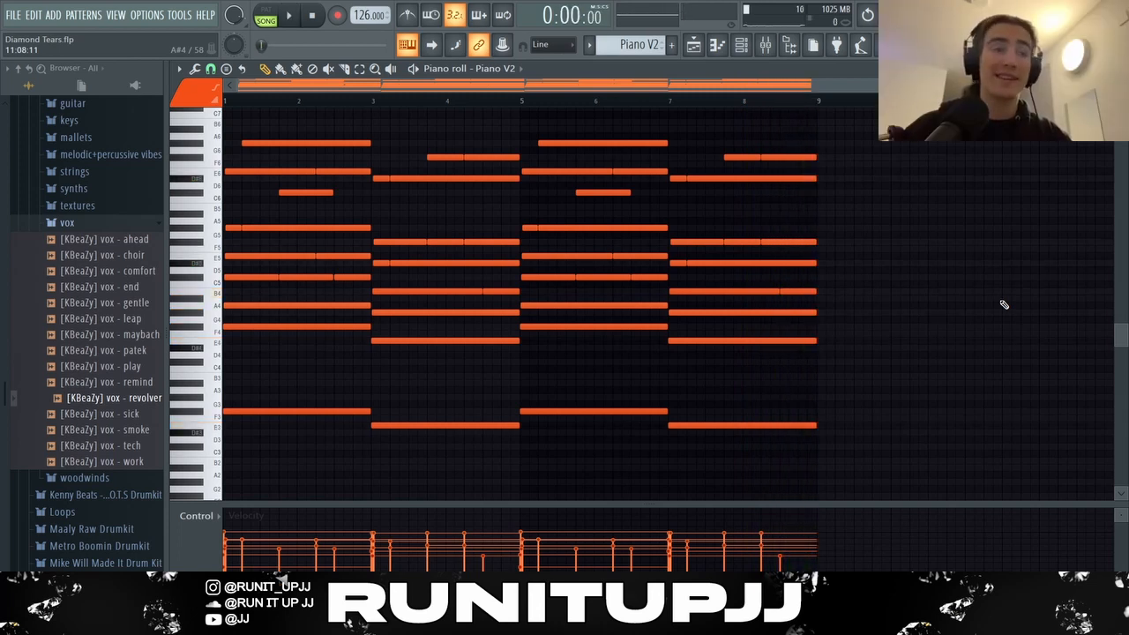
- Examine the low bass notes beneath the chords in the Piano V2 pattern
{"action": "left_click_drag", "start_coordinate": [249, 410], "coordinate": [737, 494]}
{"action": "scroll", "coordinate": [360, 474], "scroll_direction": "up", "scroll_amount": 1}
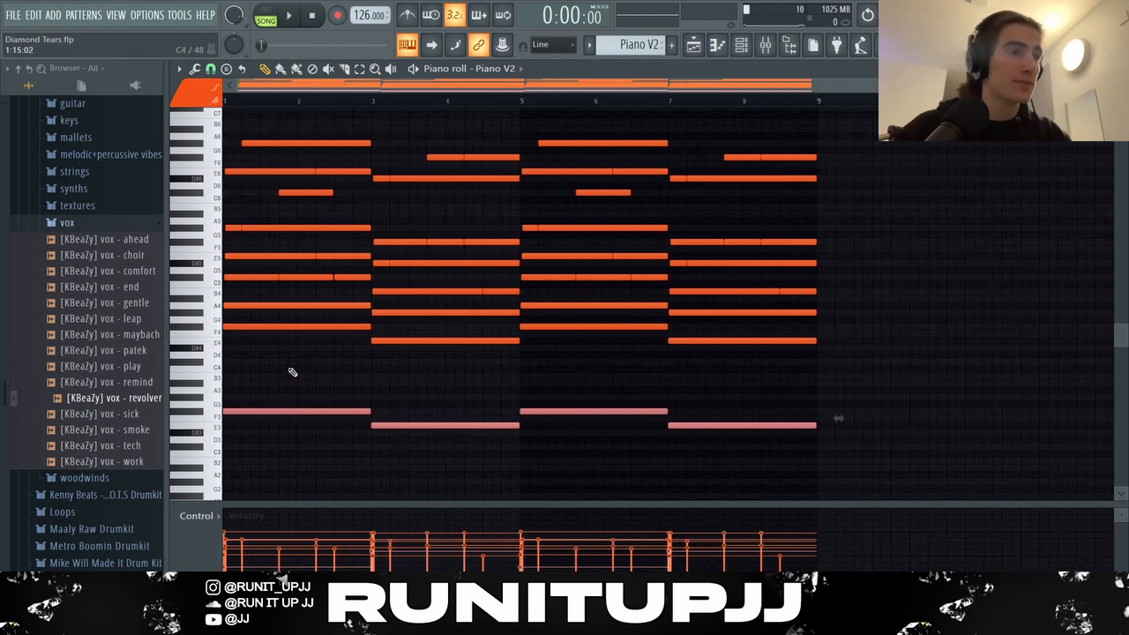
{"action": "scroll", "coordinate": [225, 366], "scroll_direction": "up", "scroll_amount": 4}
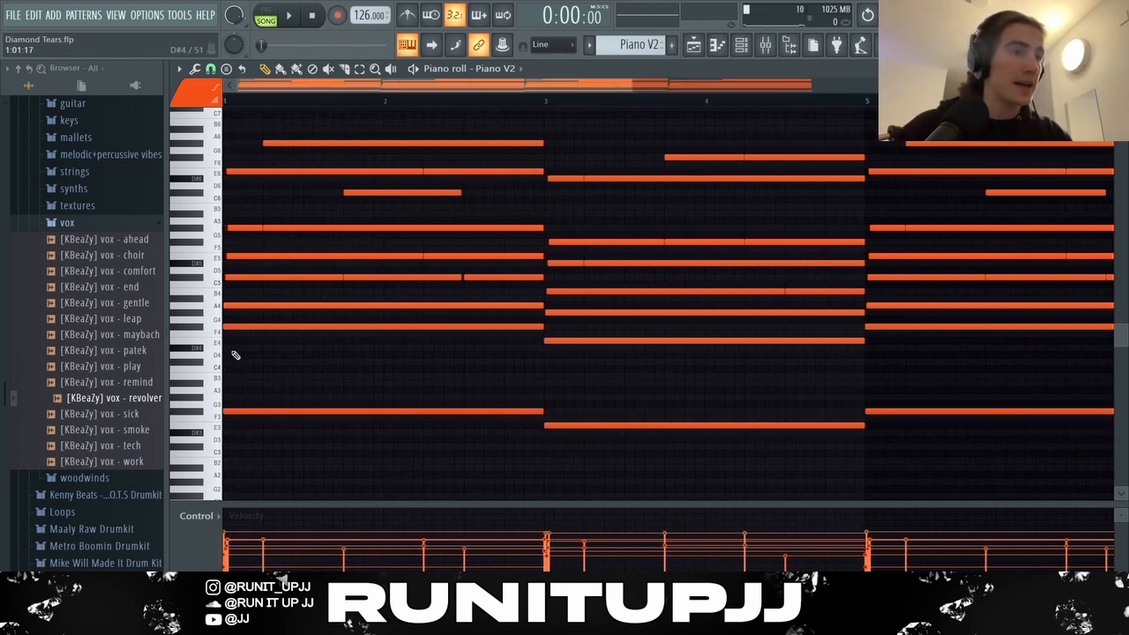
{"action": "key", "text": "ctrl+Up"}
{"action": "key", "text": "ctrl+Down"}
{"action": "key", "text": "ctrl+Up"}
{"action": "key", "text": "ctrl+Down"}
{"action": "left_click", "coordinate": [306, 411]}
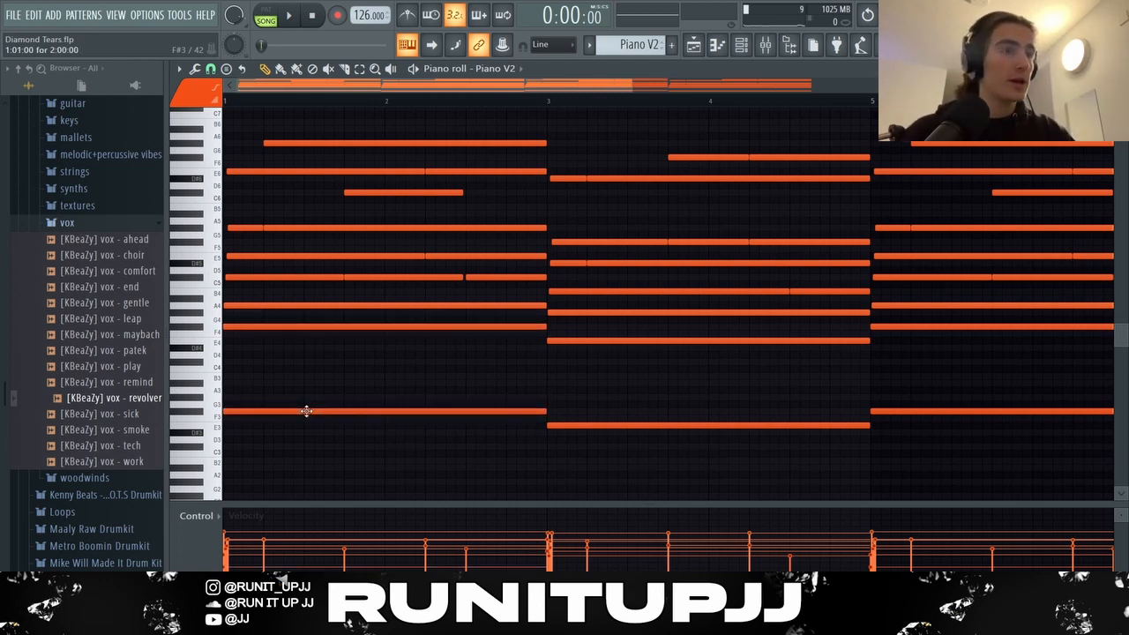
- Examine the names and start positions of the stacked chord and top melody notes in the Piano V2 pattern
{"action": "scroll", "coordinate": [247, 368], "scroll_direction": "up", "scroll_amount": 3}
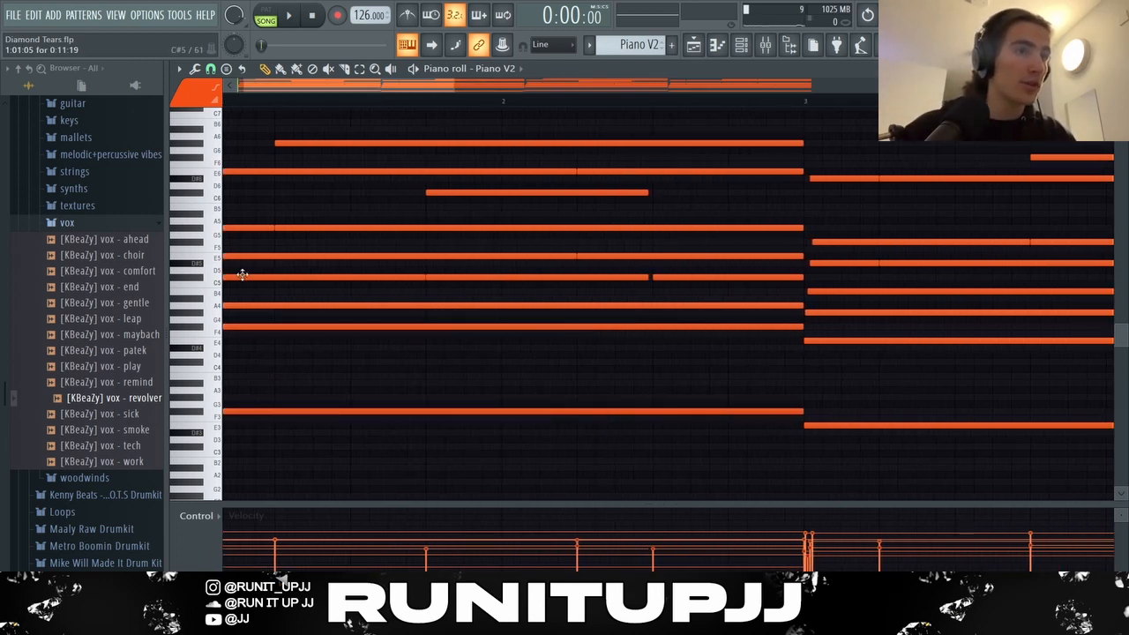
{"action": "scroll", "coordinate": [424, 280], "scroll_direction": "up", "scroll_amount": 1}
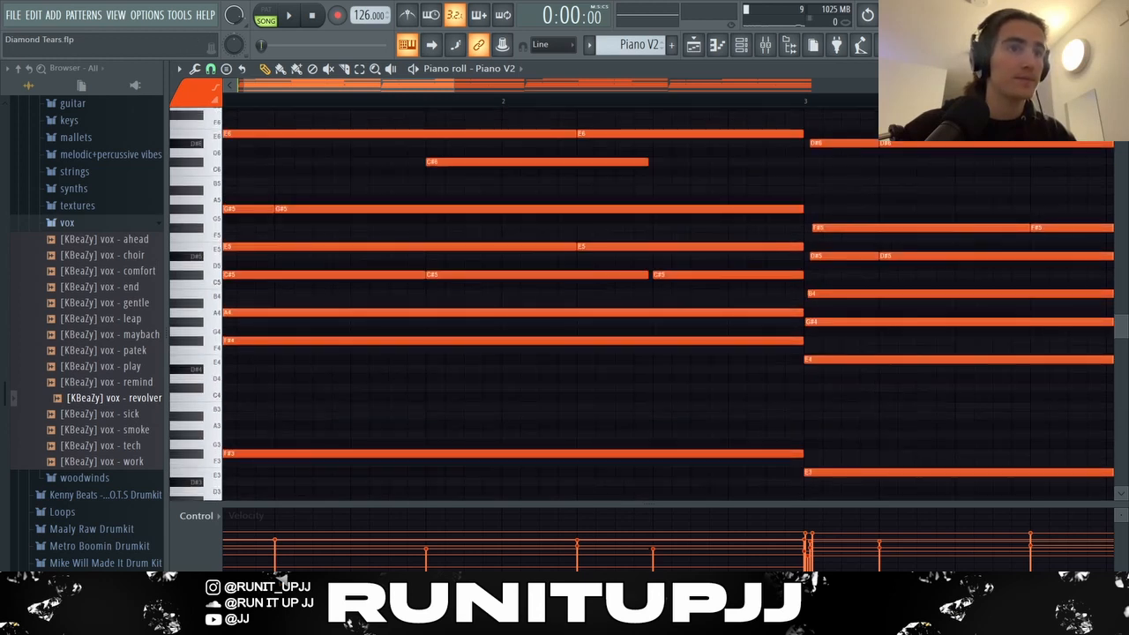
{"action": "left_click_drag", "start_coordinate": [369, 89], "coordinate": [363, 88]}
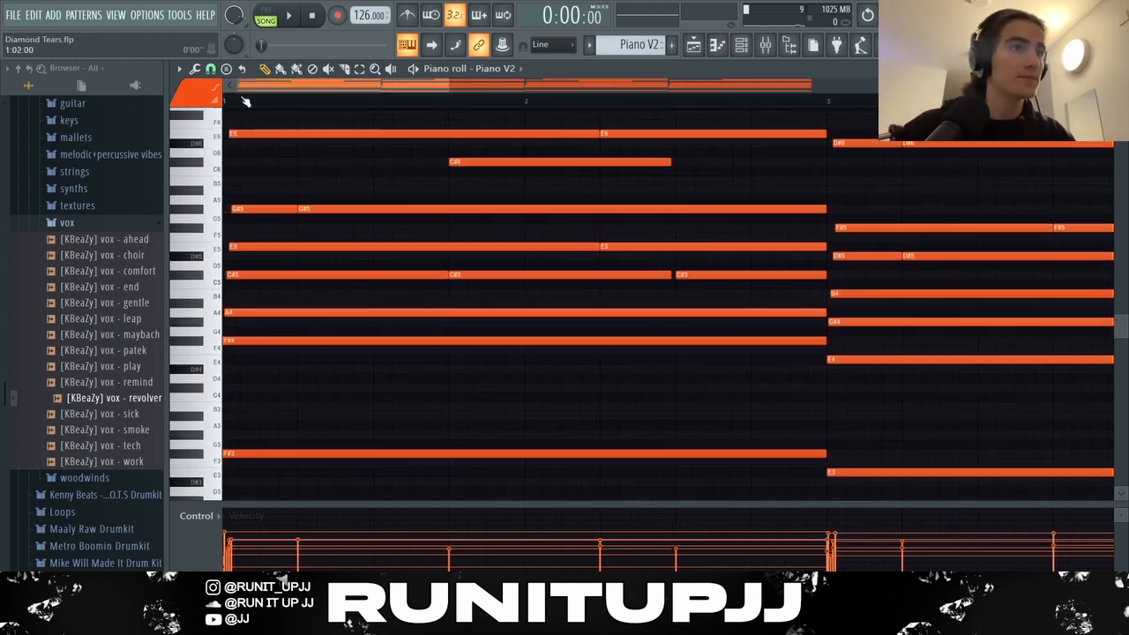
{"action": "scroll", "coordinate": [263, 257], "scroll_direction": "up", "scroll_amount": 3}
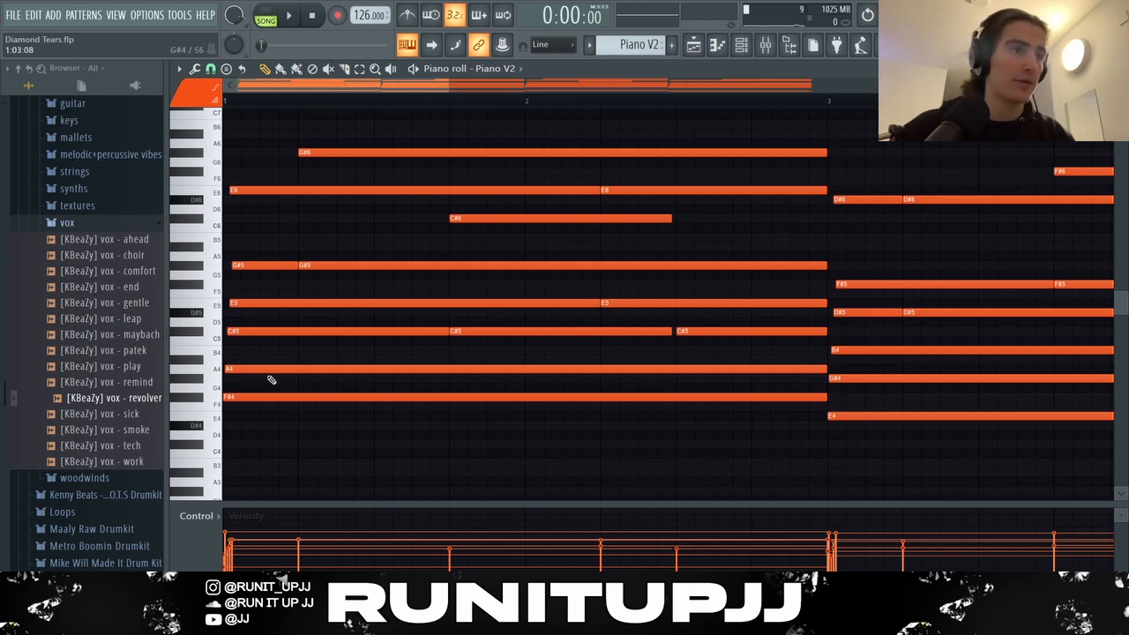
{"action": "scroll", "coordinate": [264, 252], "scroll_direction": "up", "scroll_amount": 2}
{"action": "scroll", "coordinate": [353, 192], "scroll_direction": "down", "scroll_amount": 3}
{"action": "scroll", "coordinate": [358, 199], "scroll_direction": "down", "scroll_amount": 1, "text": "ctrl"}
{"action": "scroll", "coordinate": [297, 239], "scroll_direction": "down", "scroll_amount": 2, "text": "ctrl"}
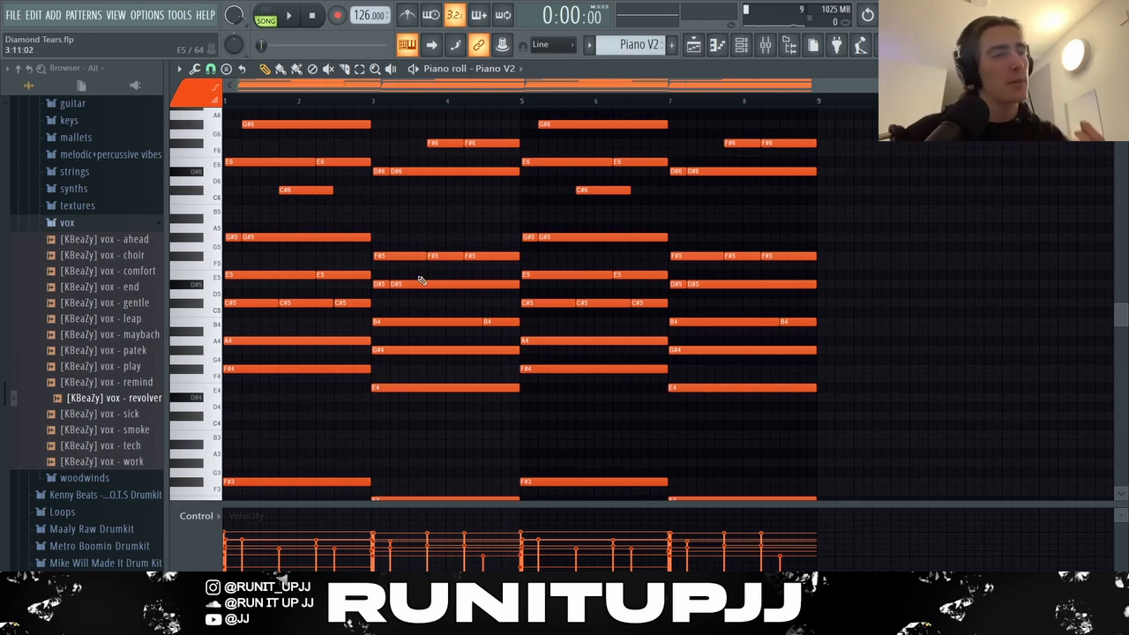
{"action": "scroll", "coordinate": [228, 410], "scroll_direction": "up", "scroll_amount": 2, "text": "ctrl"}
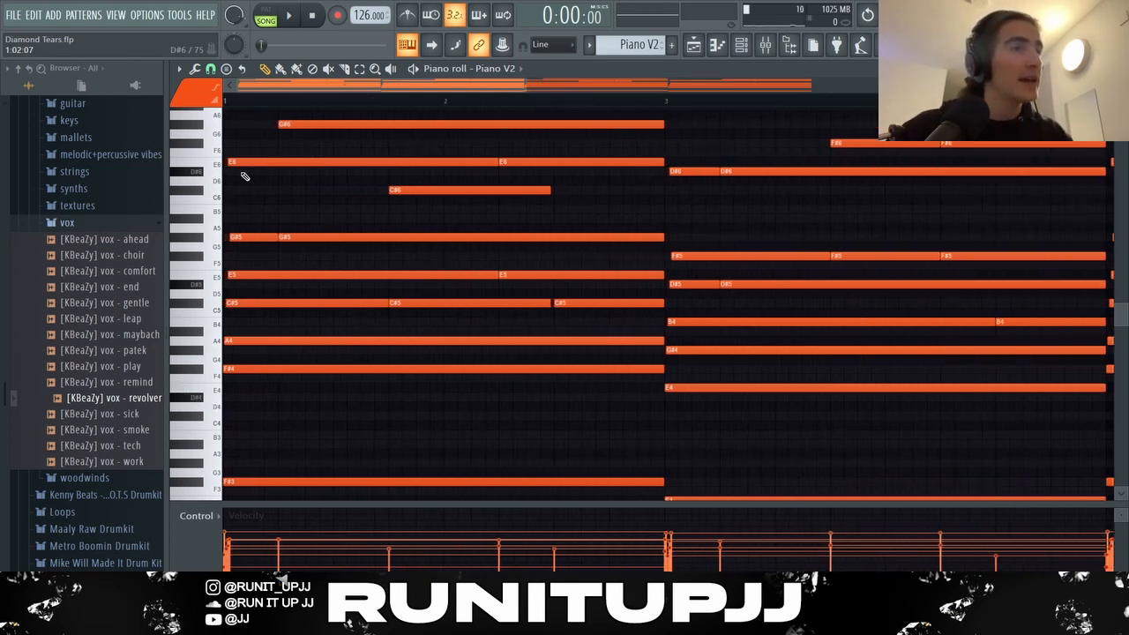
{"action": "scroll", "coordinate": [415, 543], "scroll_direction": "down", "scroll_amount": 2, "text": "ctrl"}
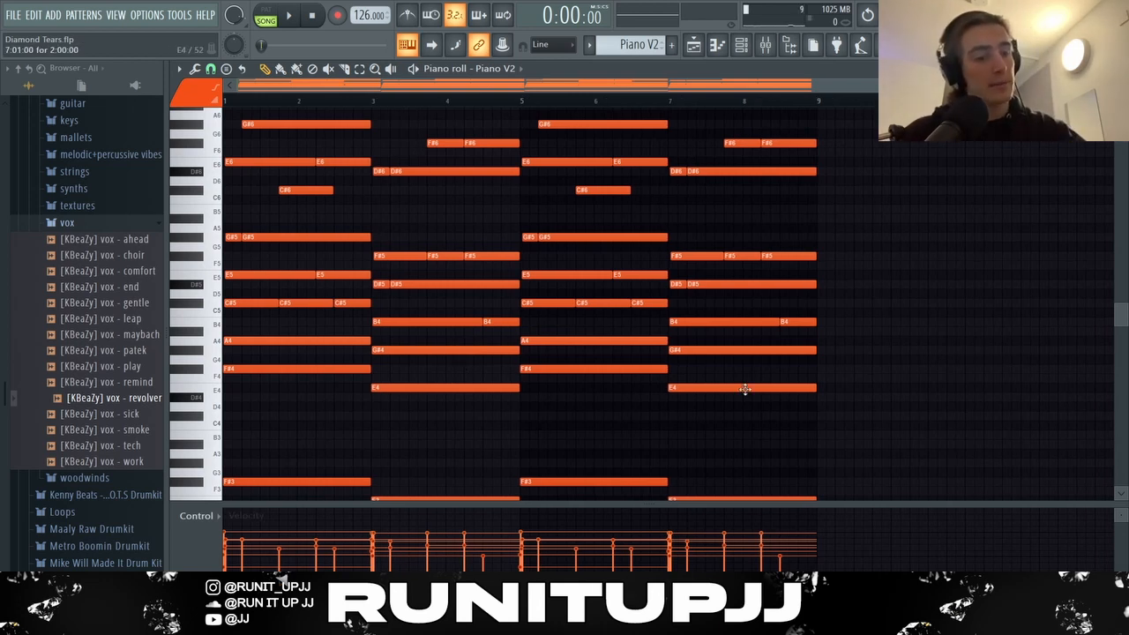
- Try randomizing the velocity levels of the Piano V2 notes with the piano roll randomizer
{"action": "key", "text": "alt+r"}
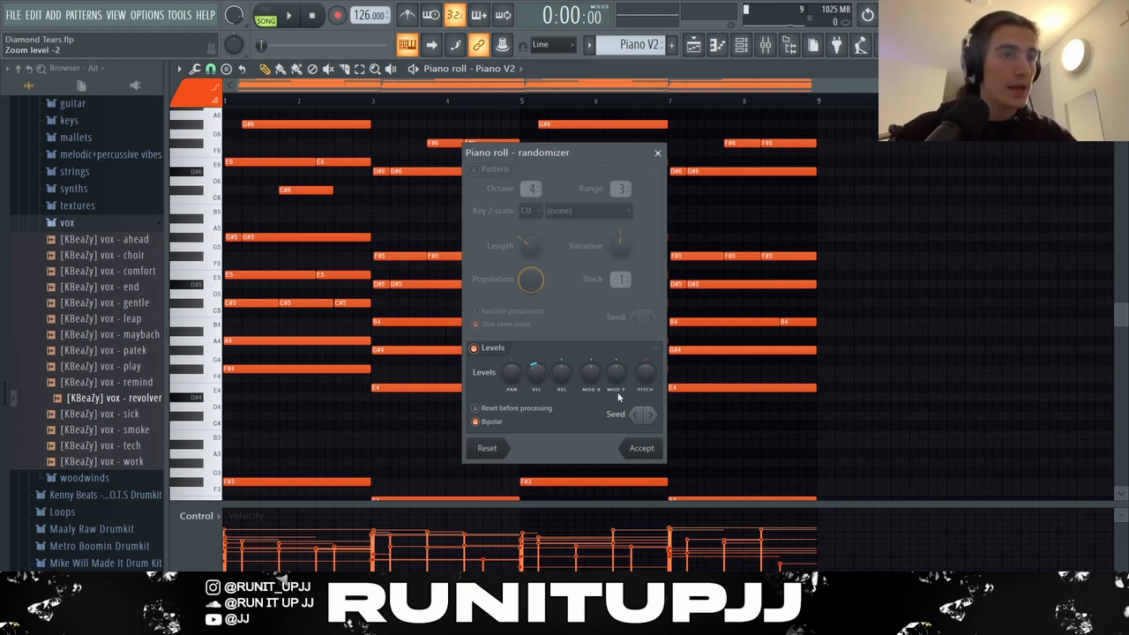
{"action": "mouse_move", "coordinate": [538, 381]}
{"action": "left_mouse_down"}
{"action": "mouse_move", "coordinate": [538, 325]}
{"action": "mouse_move", "coordinate": [538, 371]}
{"action": "left_mouse_up"}
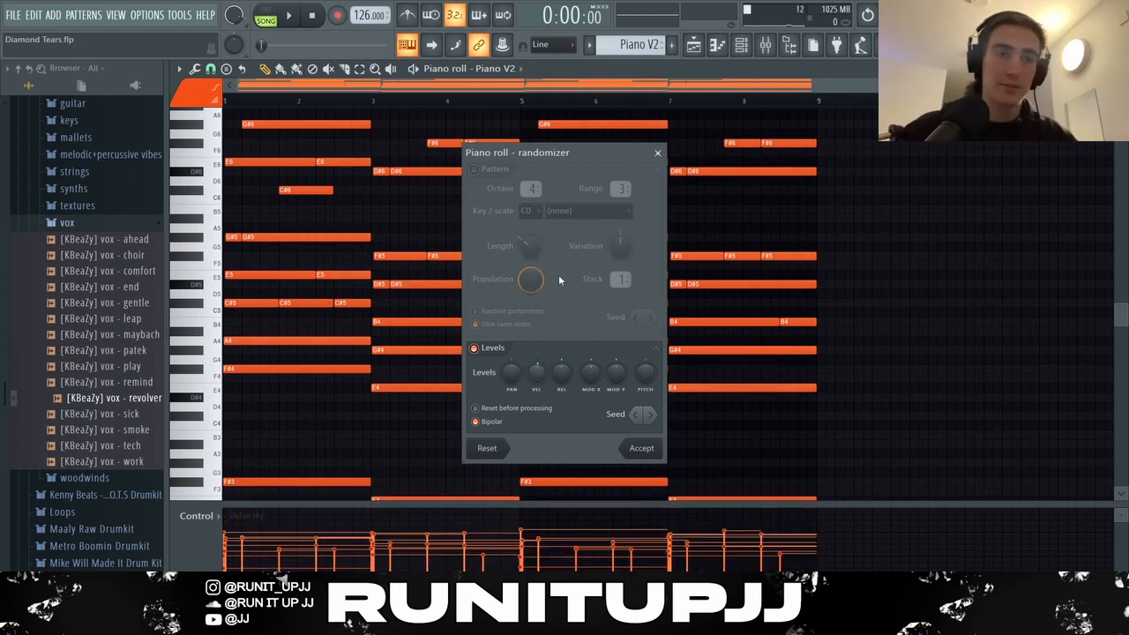
{"action": "left_click", "coordinate": [660, 154]}
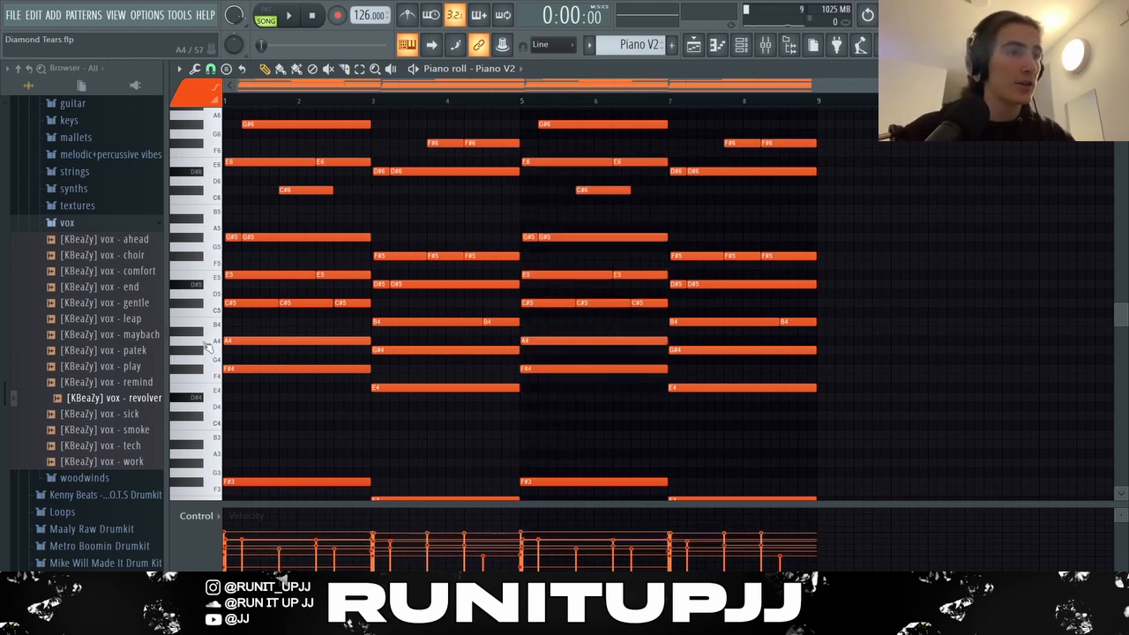
- Inspect the staggered chord starts in the Piano V2 pattern and play the LABS #2 melody
{"action": "scroll", "coordinate": [209, 350], "scroll_direction": "up", "scroll_amount": 10}
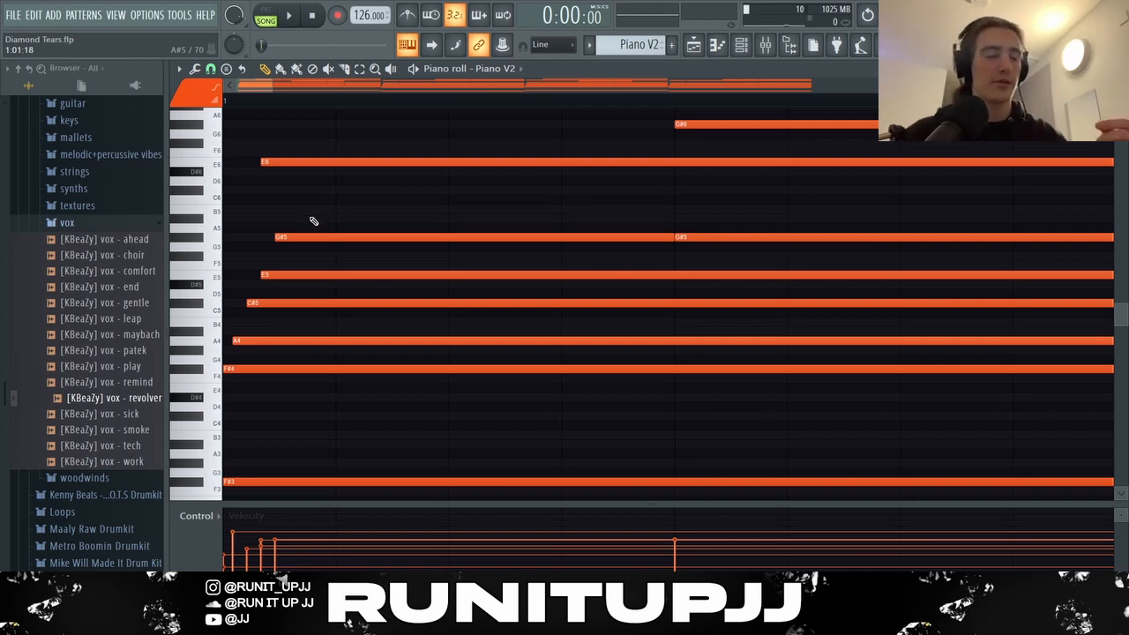
{"action": "scroll", "coordinate": [308, 245], "scroll_direction": "down", "scroll_amount": 10}
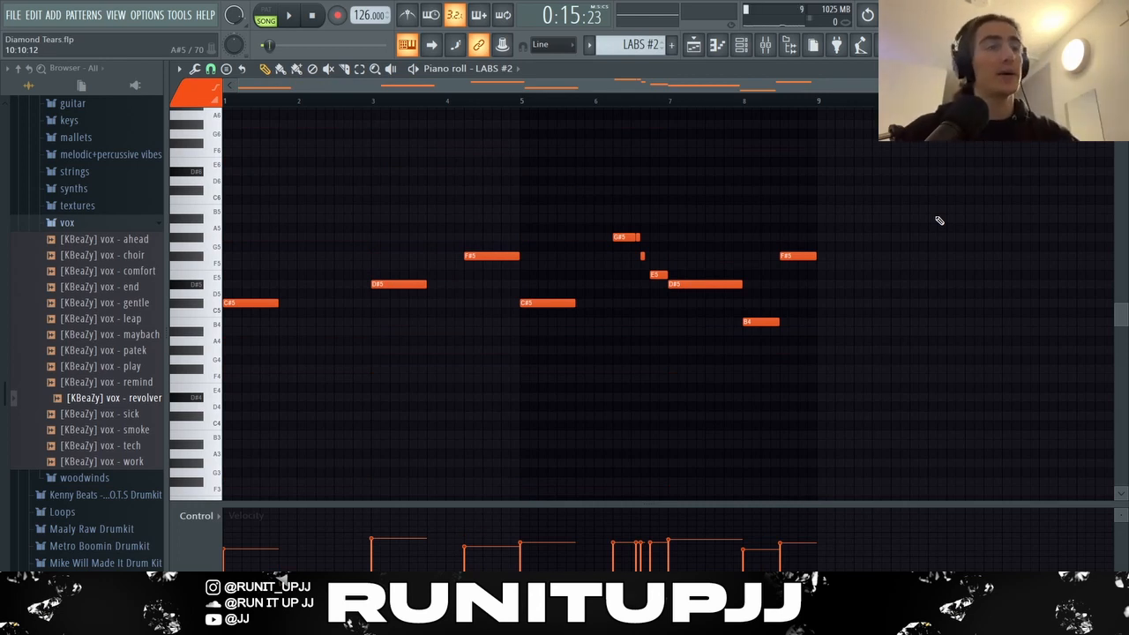
{"action": "key", "text": "space"}
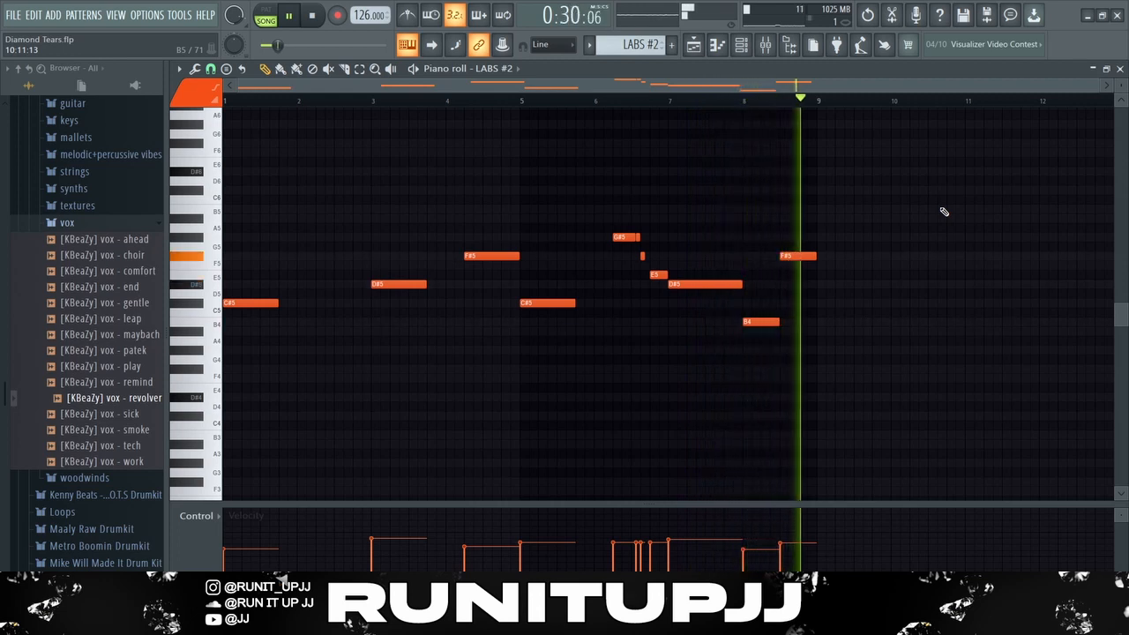
{"action": "key", "text": "space"}
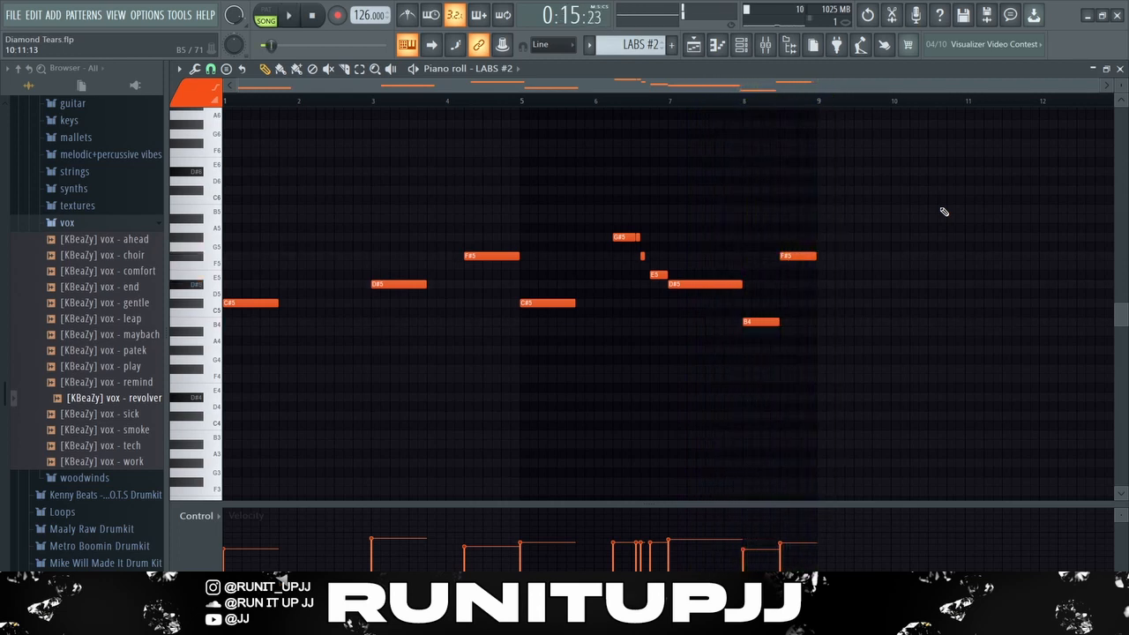
- Open the LABS #2 instrument from the channel rack, view its preset and close it again
{"action": "left_click", "coordinate": [742, 45]}
{"action": "left_click", "coordinate": [381, 256]}
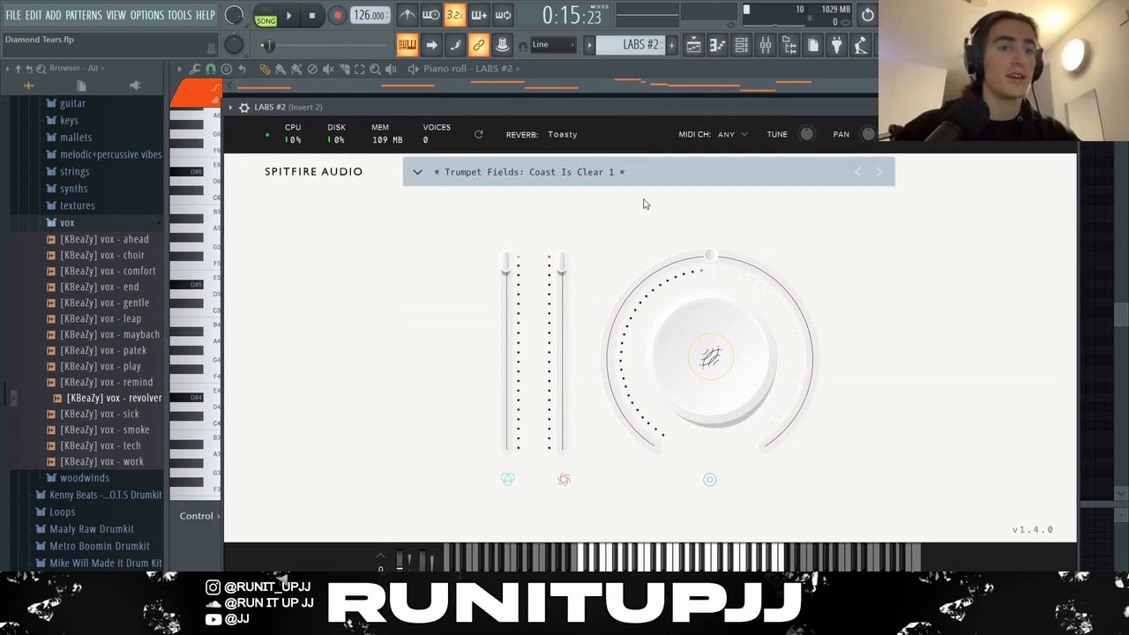
{"action": "left_click", "coordinate": [1066, 107]}
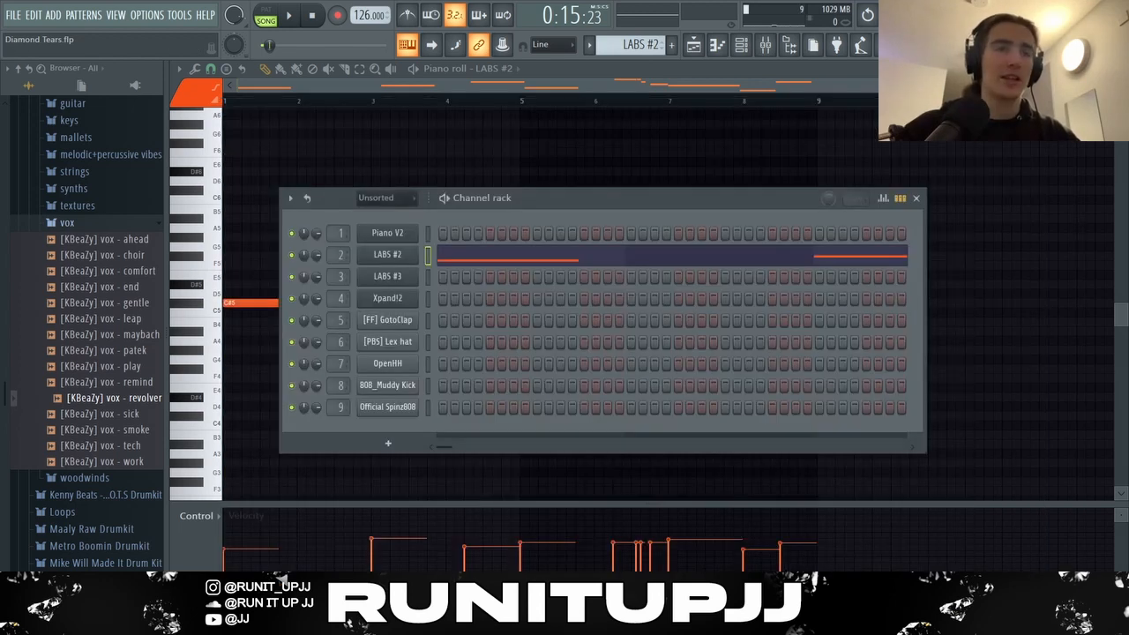
- Check the Fruity parametric EQ 2 and ValhallaVintageVerb settings on mixer Insert 1
{"action": "left_click", "coordinate": [766, 48]}
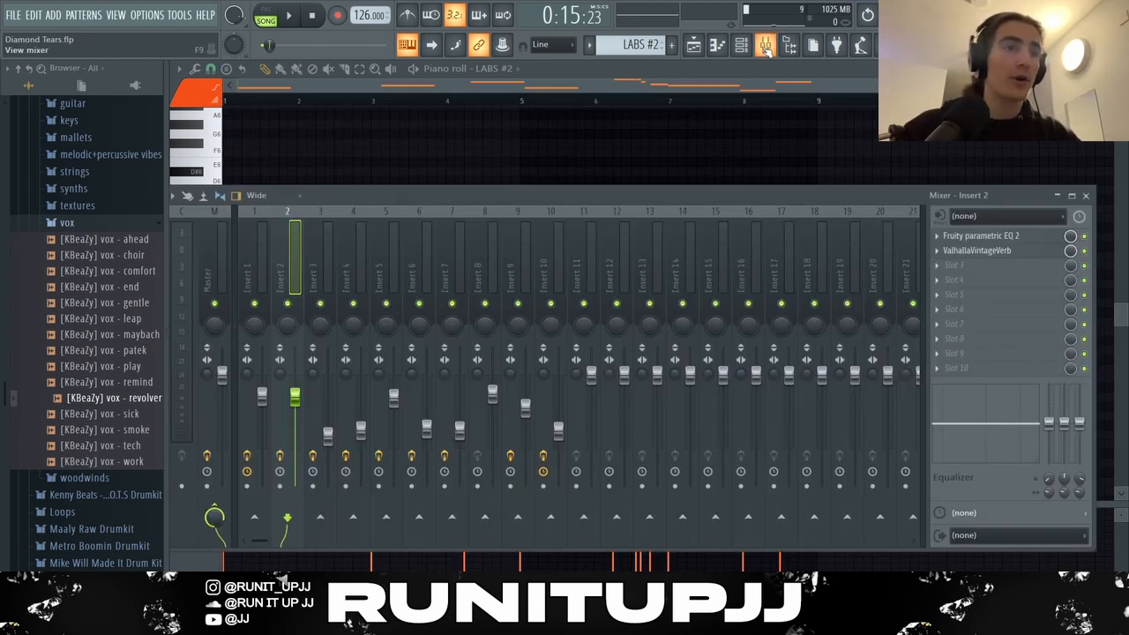
{"action": "left_click", "coordinate": [267, 268]}
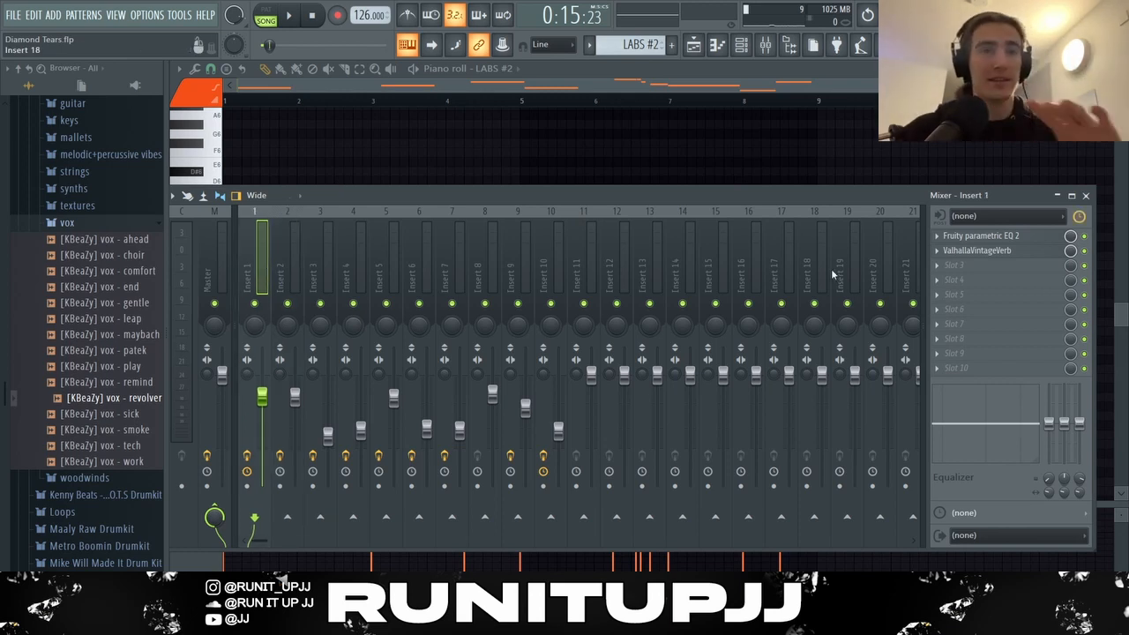
{"action": "left_click", "coordinate": [961, 236]}
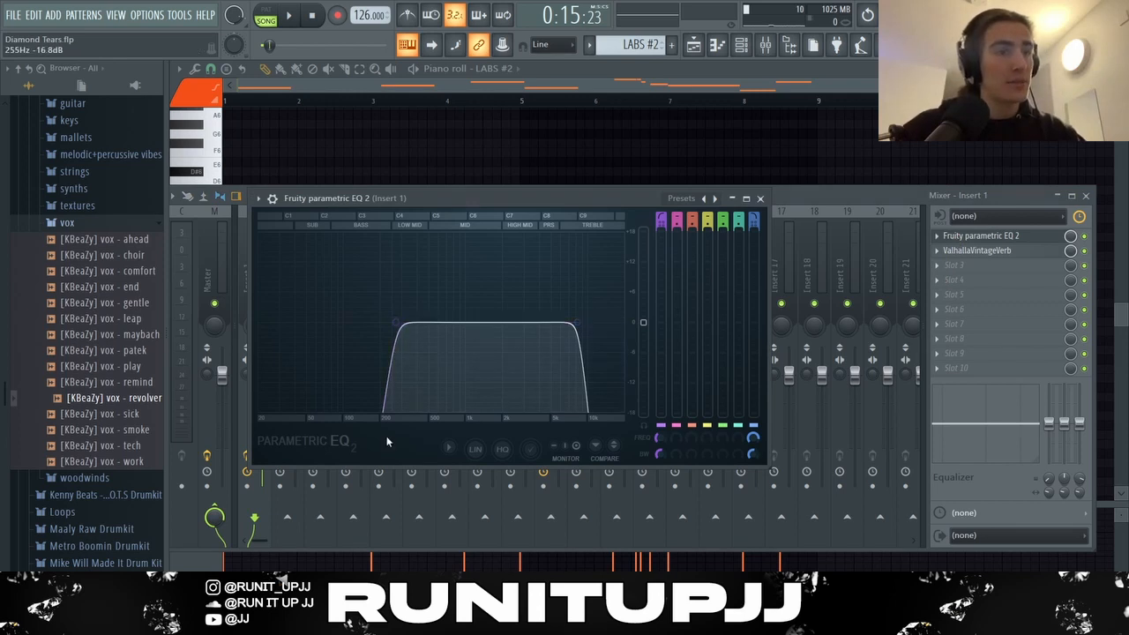
{"action": "left_click", "coordinate": [760, 198]}
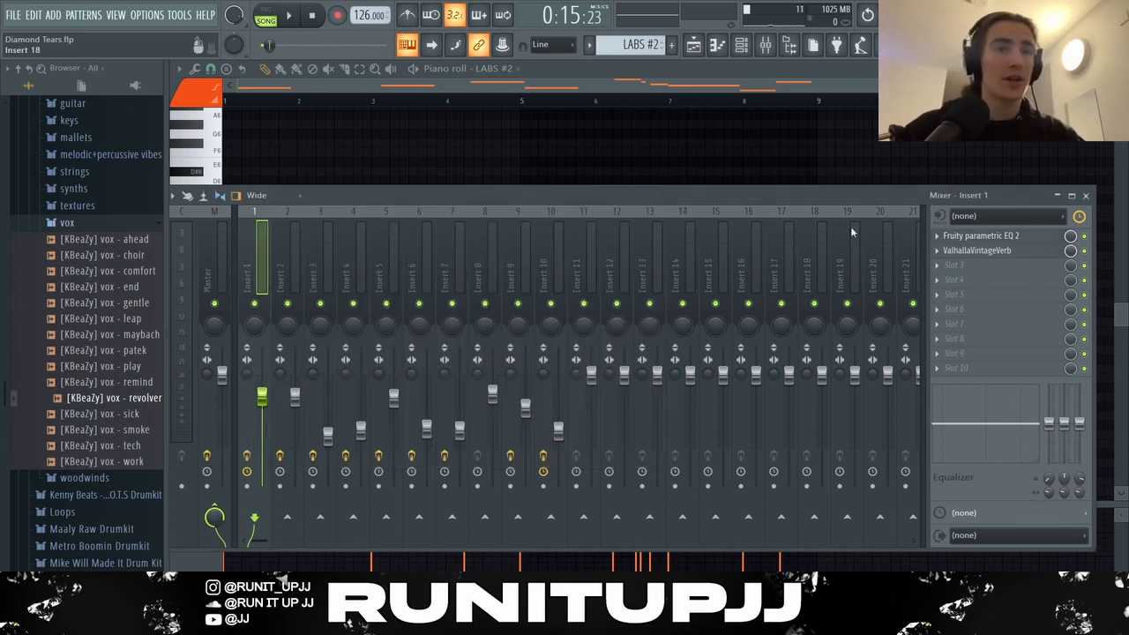
{"action": "left_click", "coordinate": [986, 251]}
{"action": "left_click", "coordinate": [966, 172]}
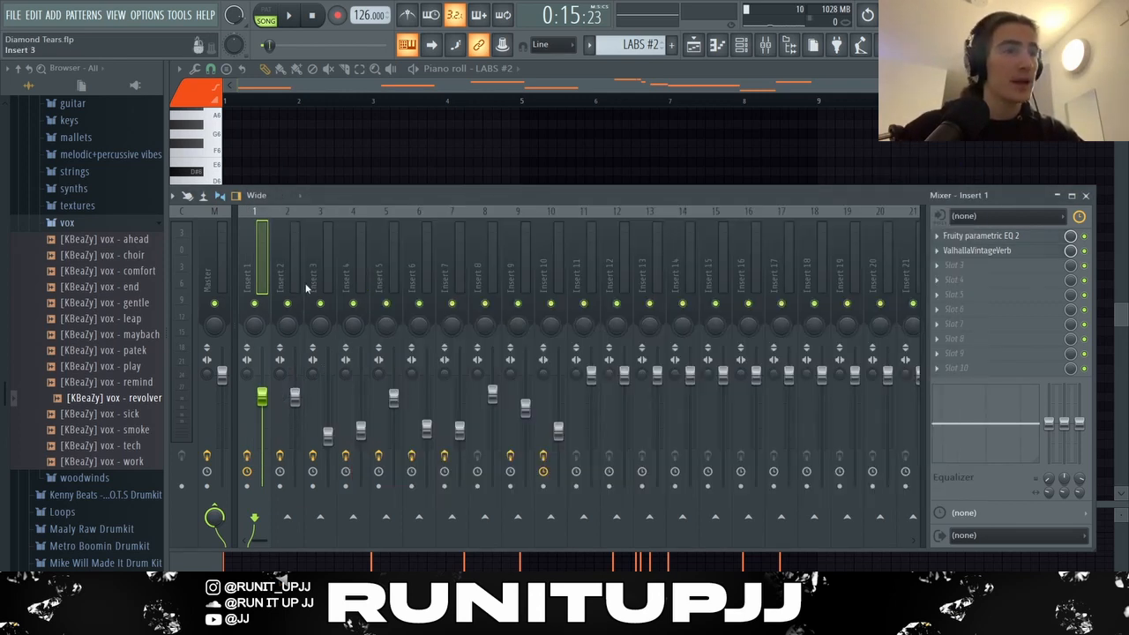
- Check the Fruity parametric EQ 2 and ValhallaVintageVerb settings on mixer Insert 2, and close the mixer
{"action": "left_click", "coordinate": [971, 238]}
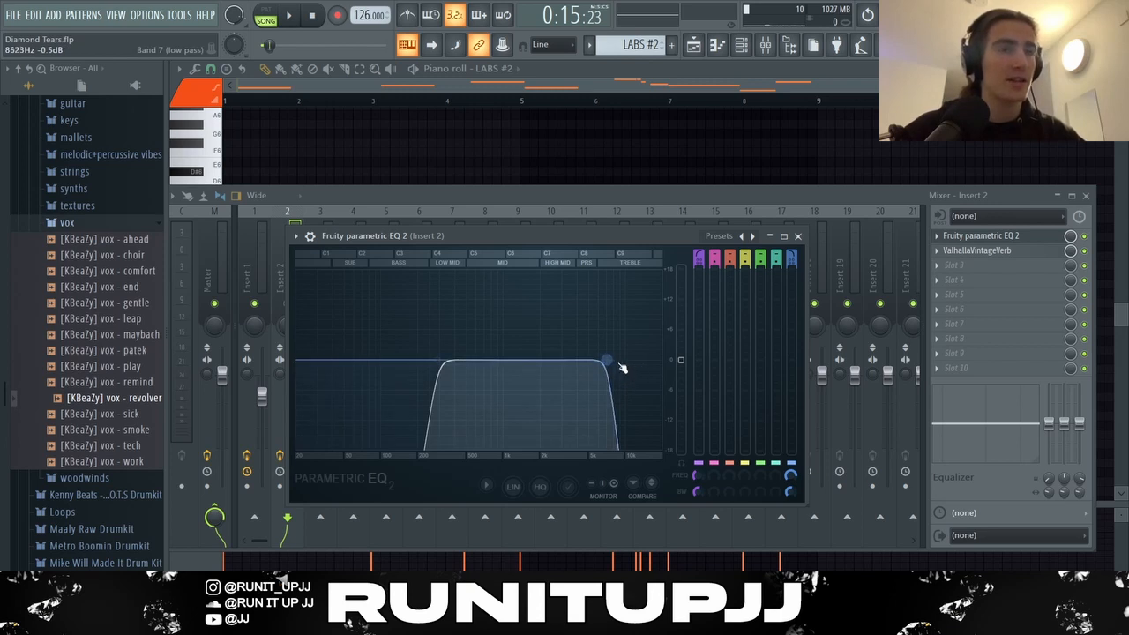
{"action": "left_click", "coordinate": [798, 237]}
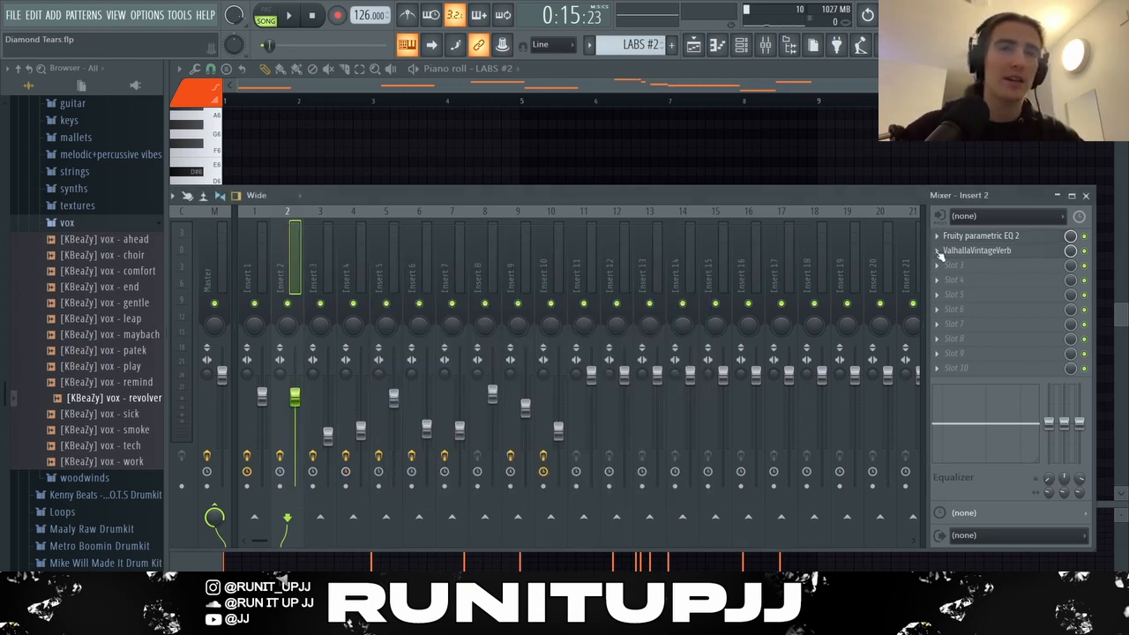
{"action": "left_click", "coordinate": [970, 250]}
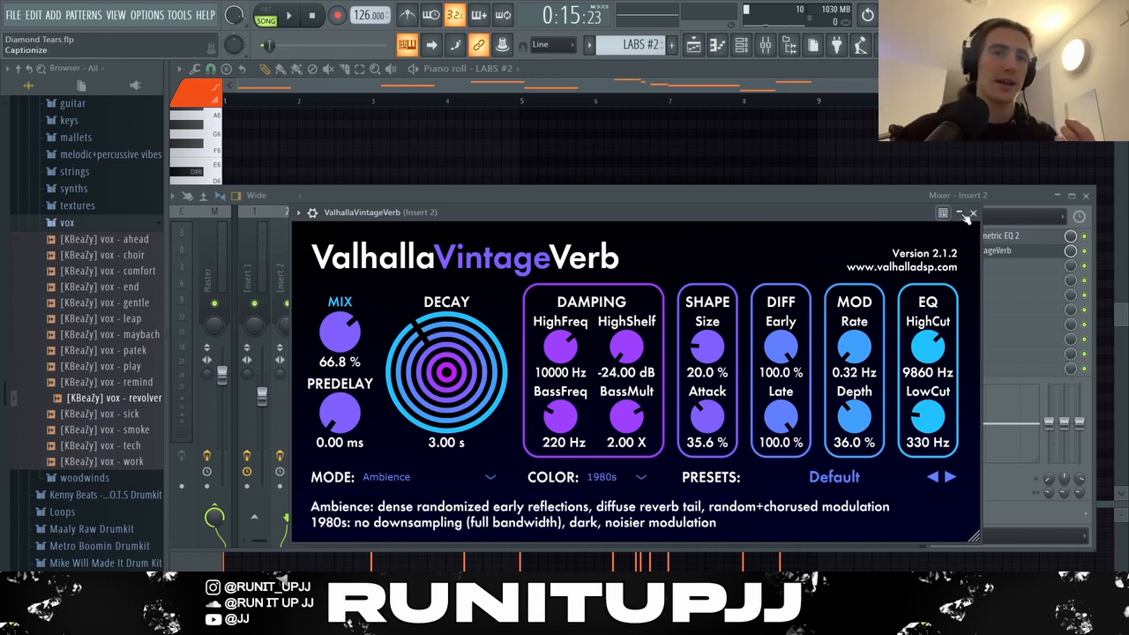
{"action": "left_click", "coordinate": [973, 213]}
{"action": "left_click", "coordinate": [1090, 196]}
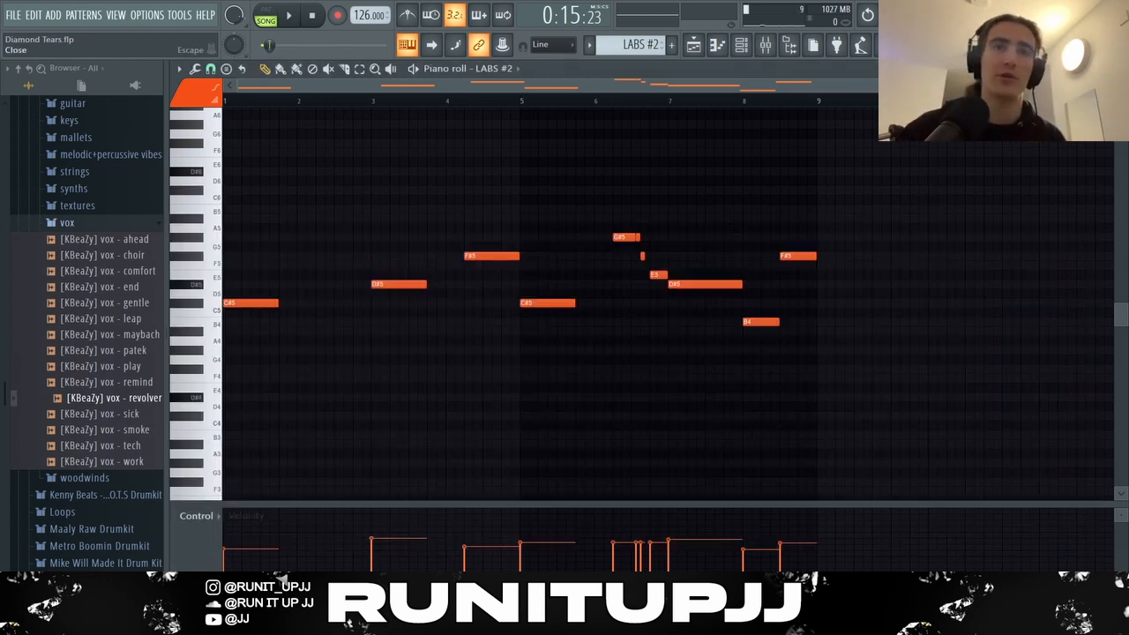
- Solo Track 10 in the playlist and play its Tyler Drum Loop #2 clips from bar 9
{"action": "left_click", "coordinate": [1118, 68]}
{"action": "left_click", "coordinate": [359, 512], "text": "ctrl"}
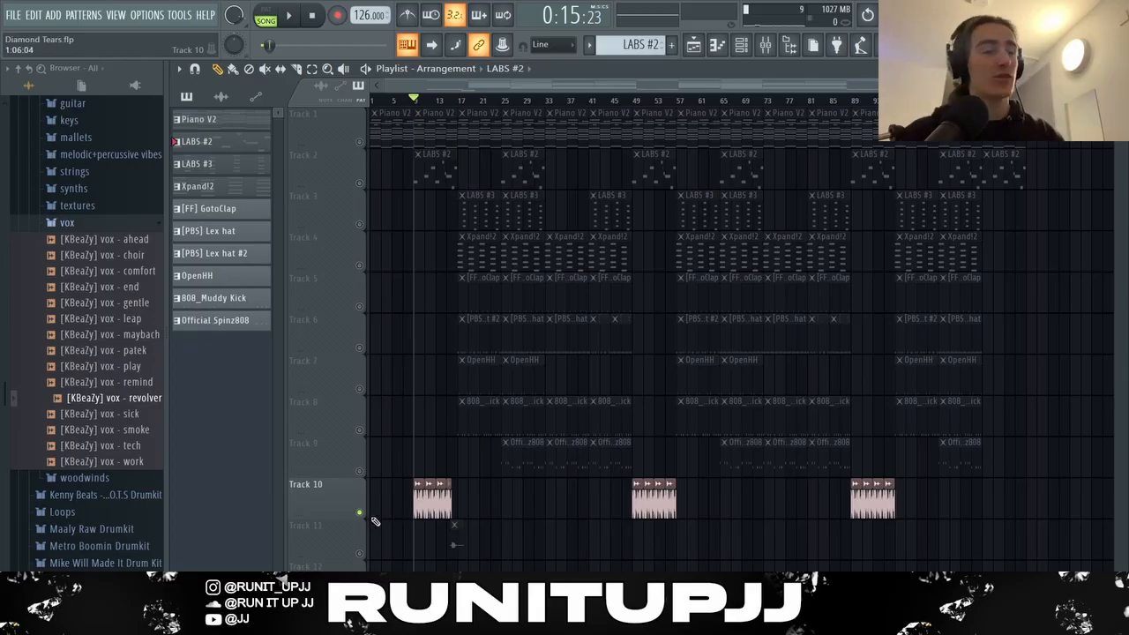
{"action": "left_click_drag", "start_coordinate": [415, 519], "coordinate": [481, 517]}
{"action": "scroll", "coordinate": [480, 517], "scroll_direction": "up", "scroll_amount": 5}
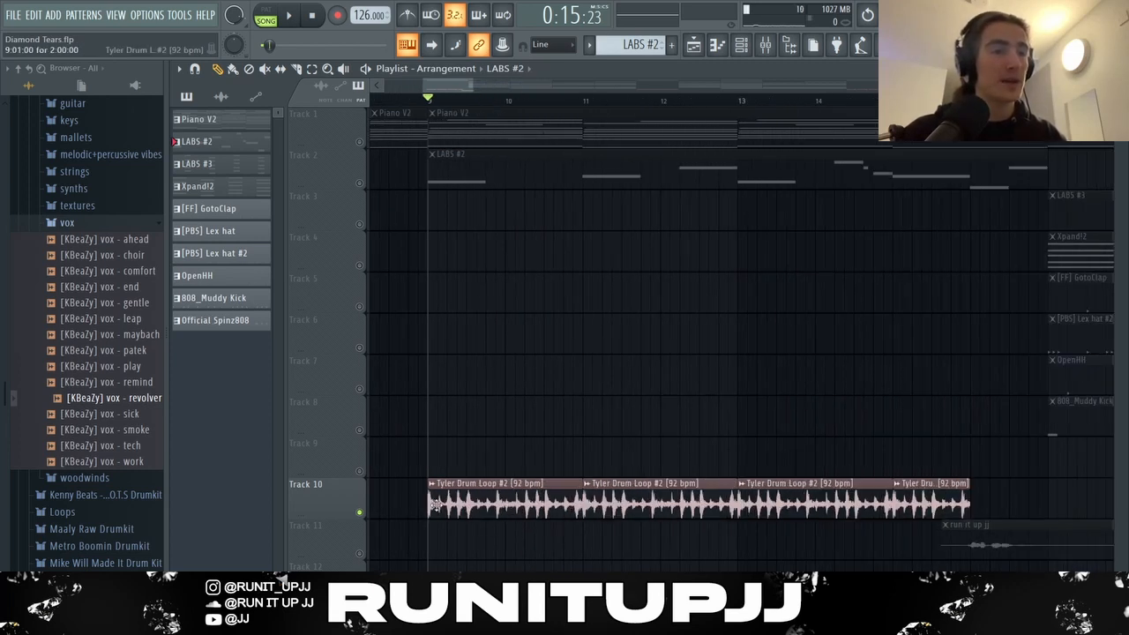
{"action": "scroll", "coordinate": [436, 503], "scroll_direction": "down", "scroll_amount": 6}
{"action": "key", "text": "space"}
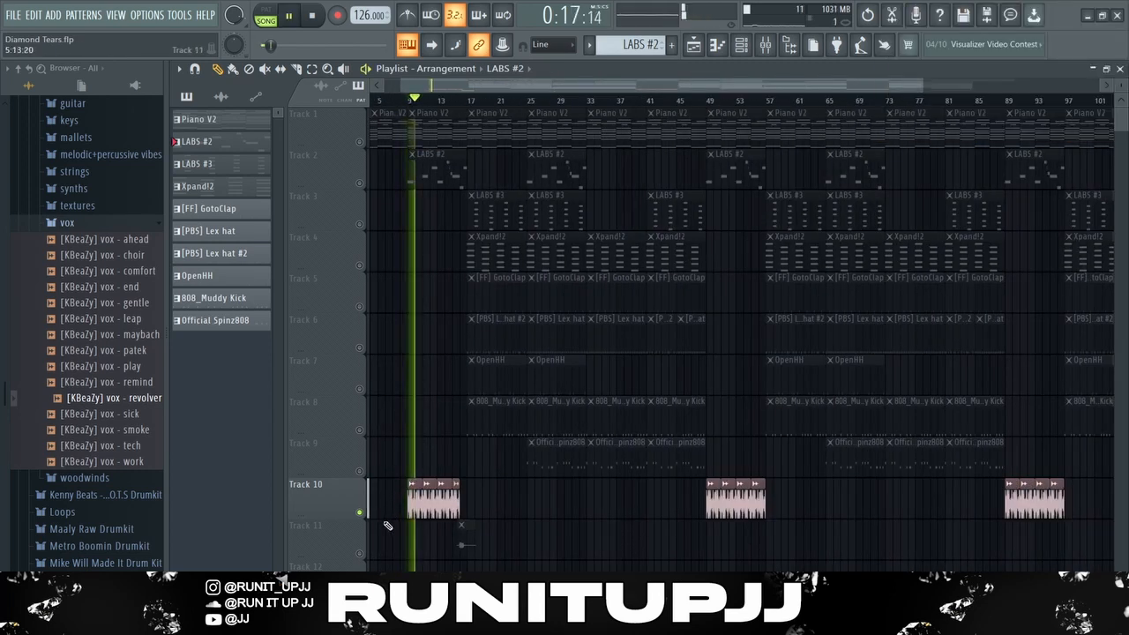
{"action": "scroll", "coordinate": [388, 526], "scroll_direction": "up", "scroll_amount": 3}
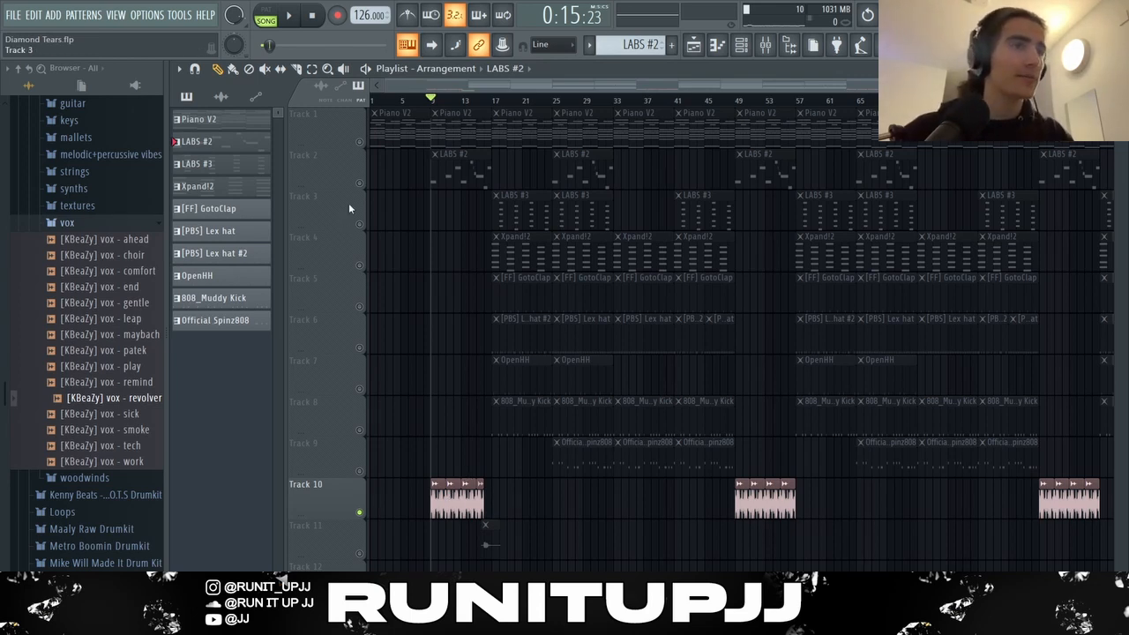
- Enable Tracks 1 and 2 alongside the soloed Track 10 and play them together from bar 9
{"action": "left_click", "coordinate": [359, 183]}
{"action": "left_click", "coordinate": [359, 141]}
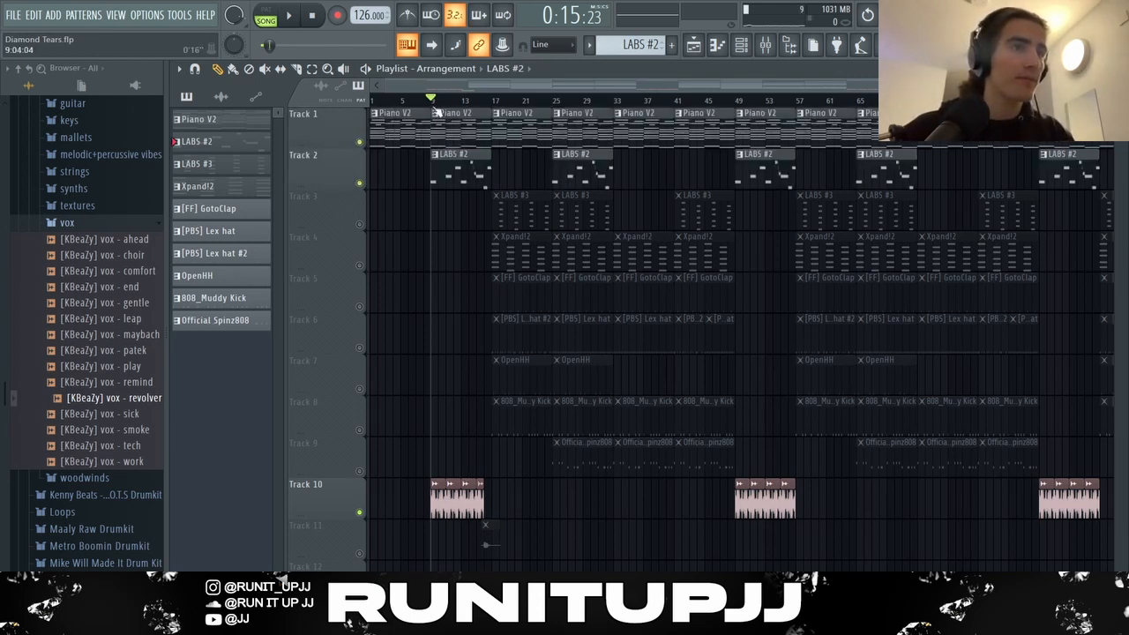
{"action": "key", "text": "space"}
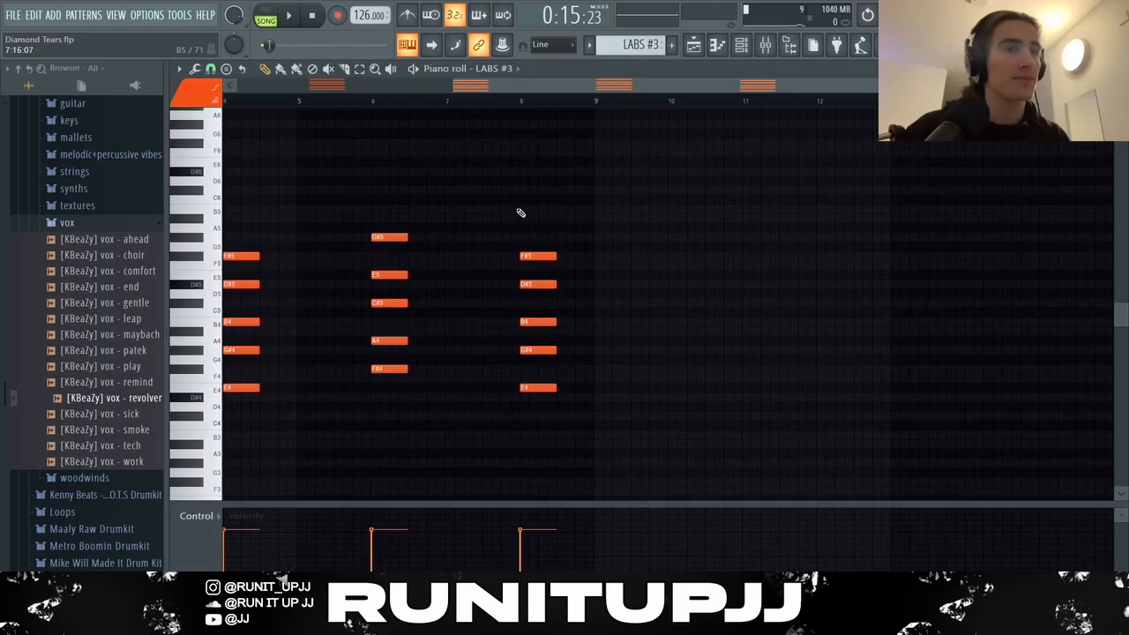
- View the LABS #3 chords from bar 1, then check the LABS #3 instrument's preset from the channel rack and close both windows
{"action": "scroll", "coordinate": [488, 256], "scroll_direction": "left", "scroll_amount": 3}
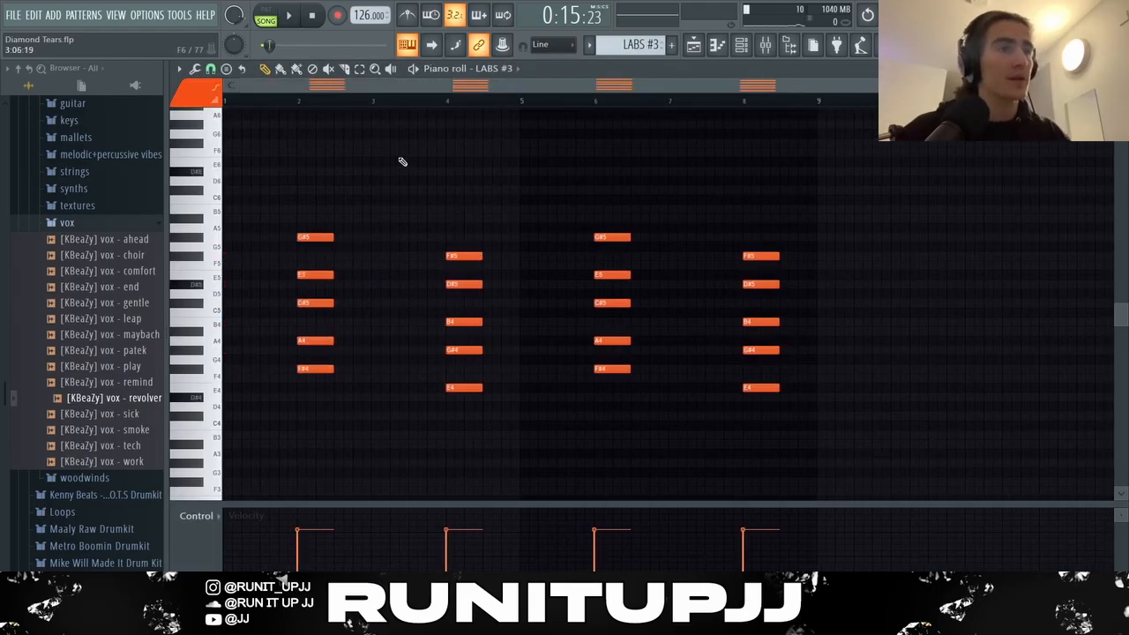
{"action": "left_click", "coordinate": [741, 44]}
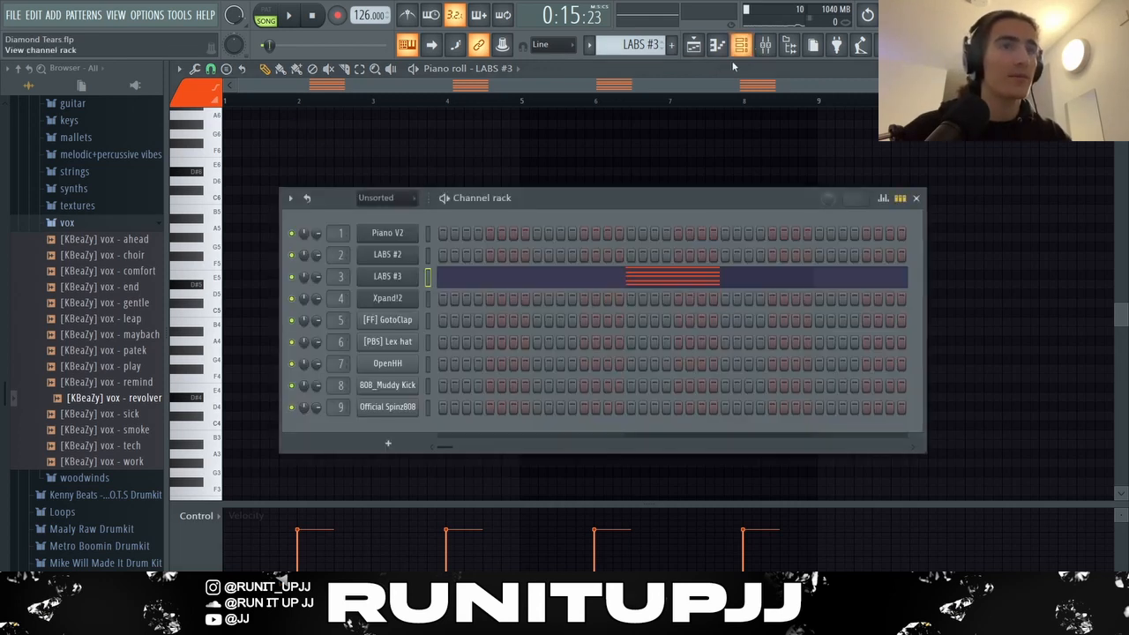
{"action": "left_click", "coordinate": [412, 285]}
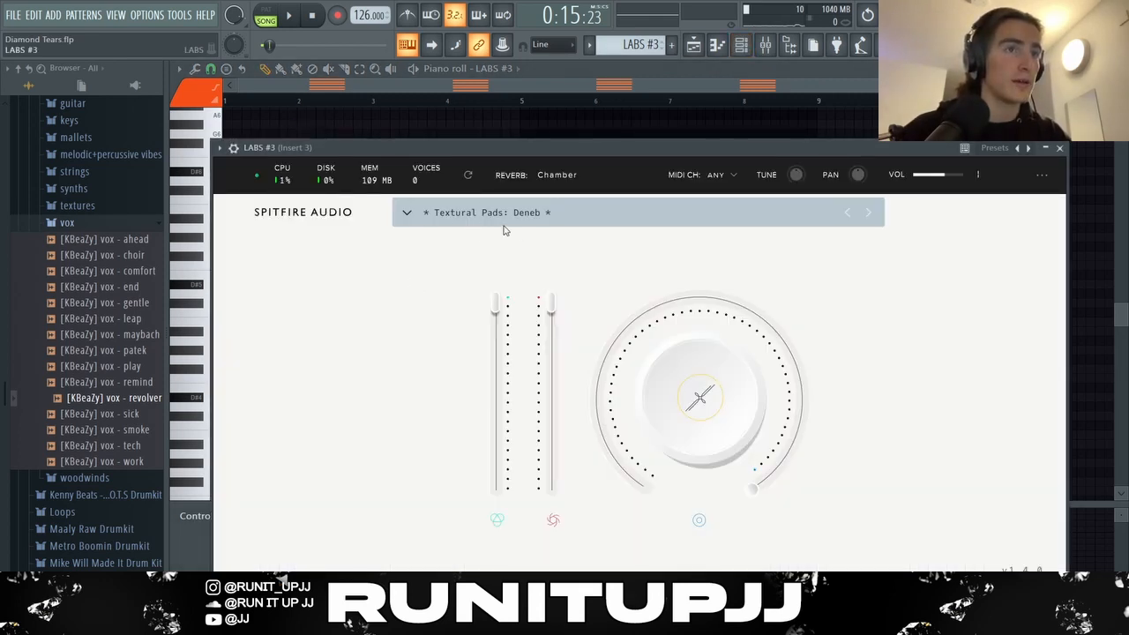
{"action": "left_click", "coordinate": [1061, 148]}
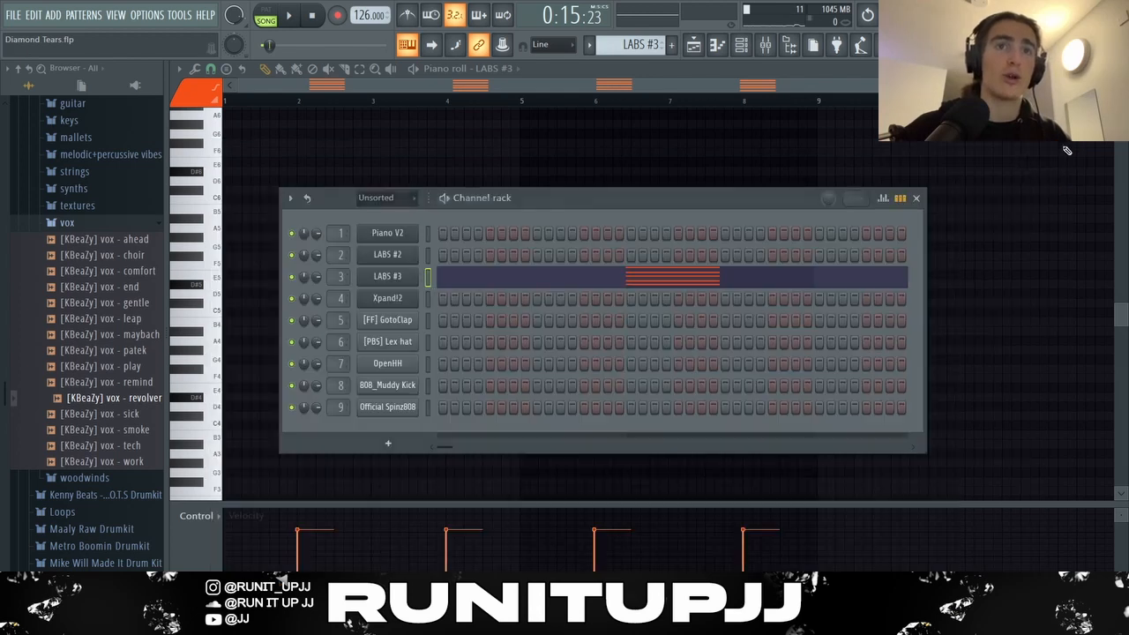
{"action": "left_click", "coordinate": [918, 198]}
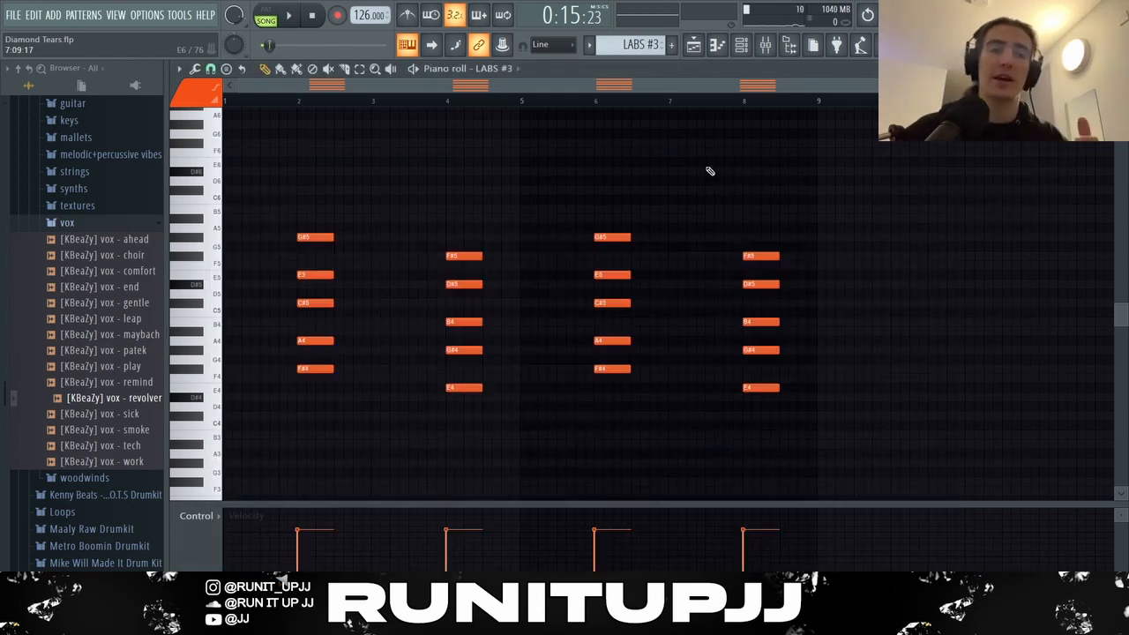
- Highlight all the LABS #3 chord notes, deselect them, and reopen the LABS #3 pattern from Track 3 to play it
{"action": "left_click_drag", "start_coordinate": [280, 198], "coordinate": [780, 405]}
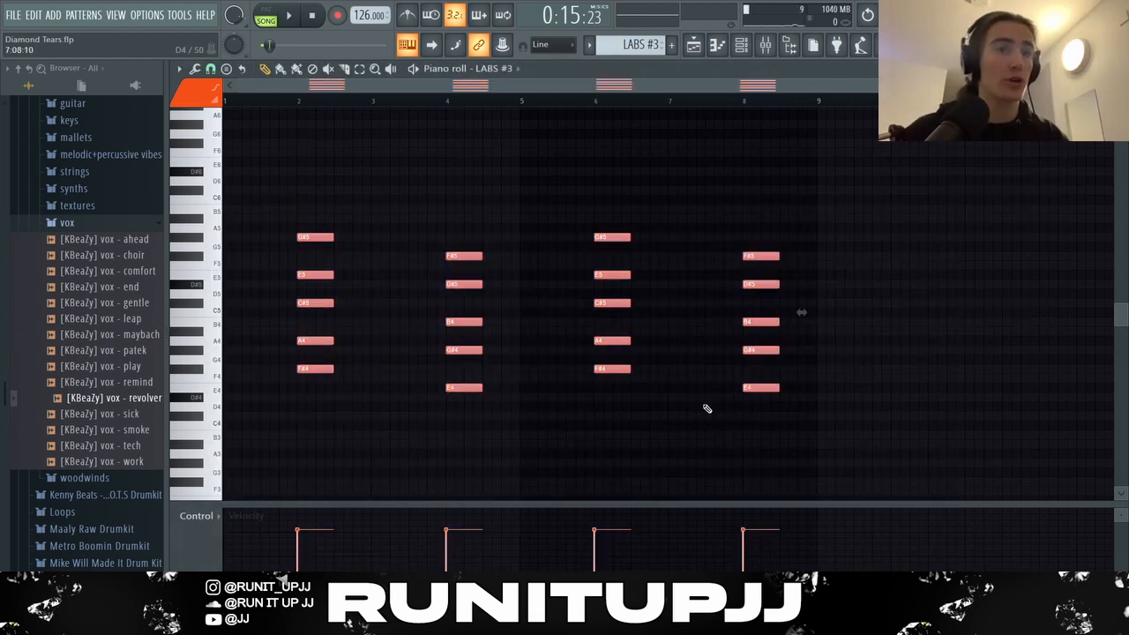
{"action": "left_click", "coordinate": [645, 415], "text": "ctrl"}
{"action": "key", "text": "F5"}
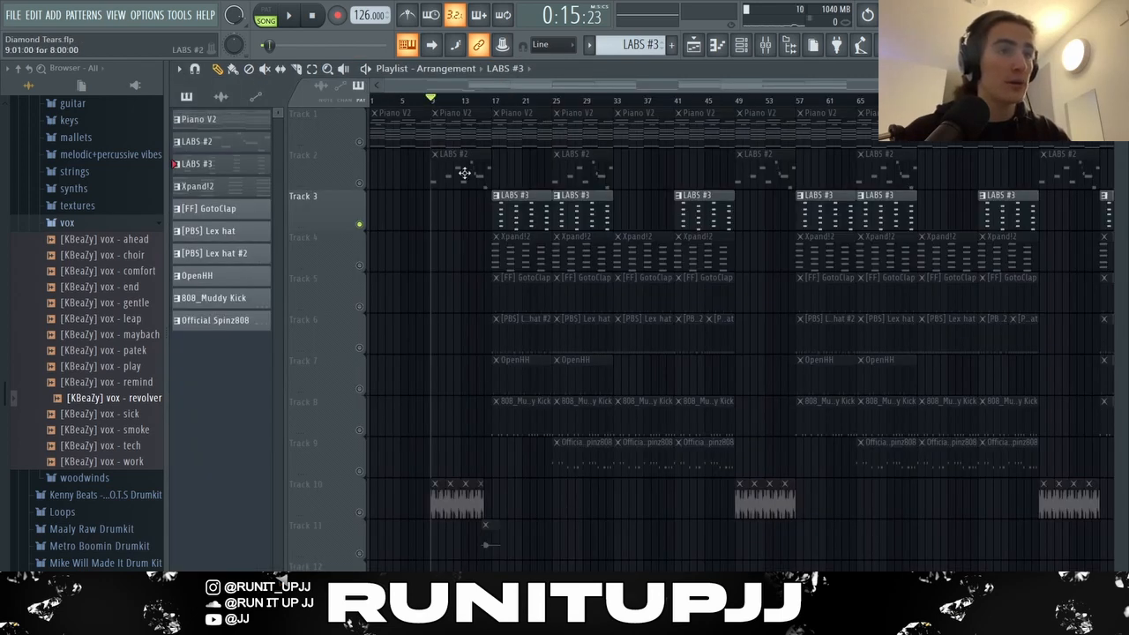
{"action": "double_click", "coordinate": [544, 222]}
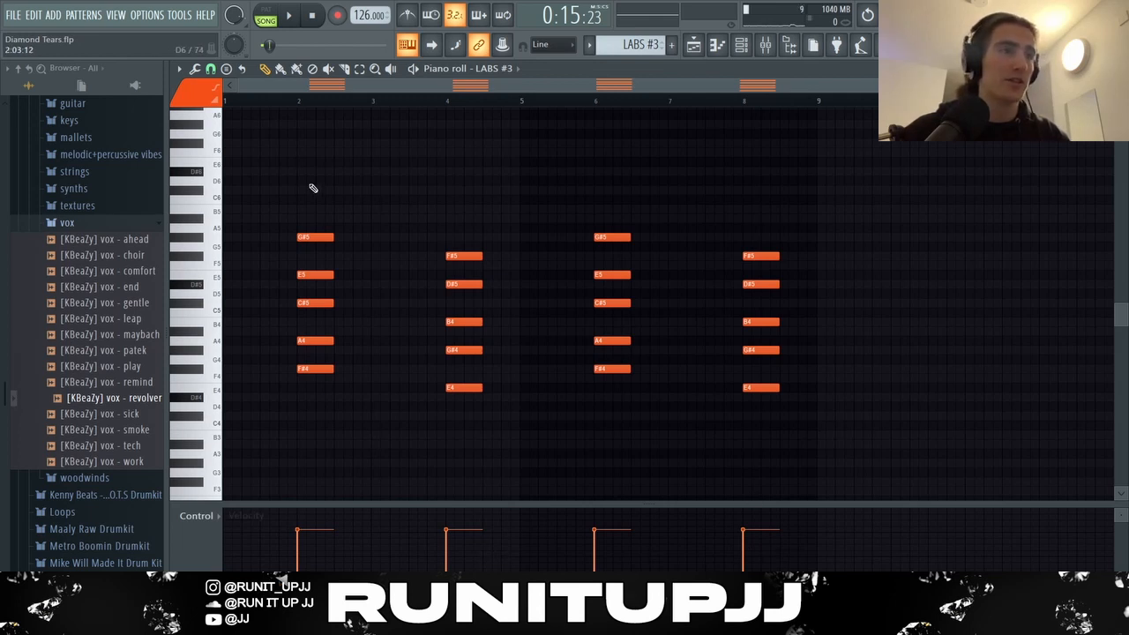
{"action": "key", "text": "space"}
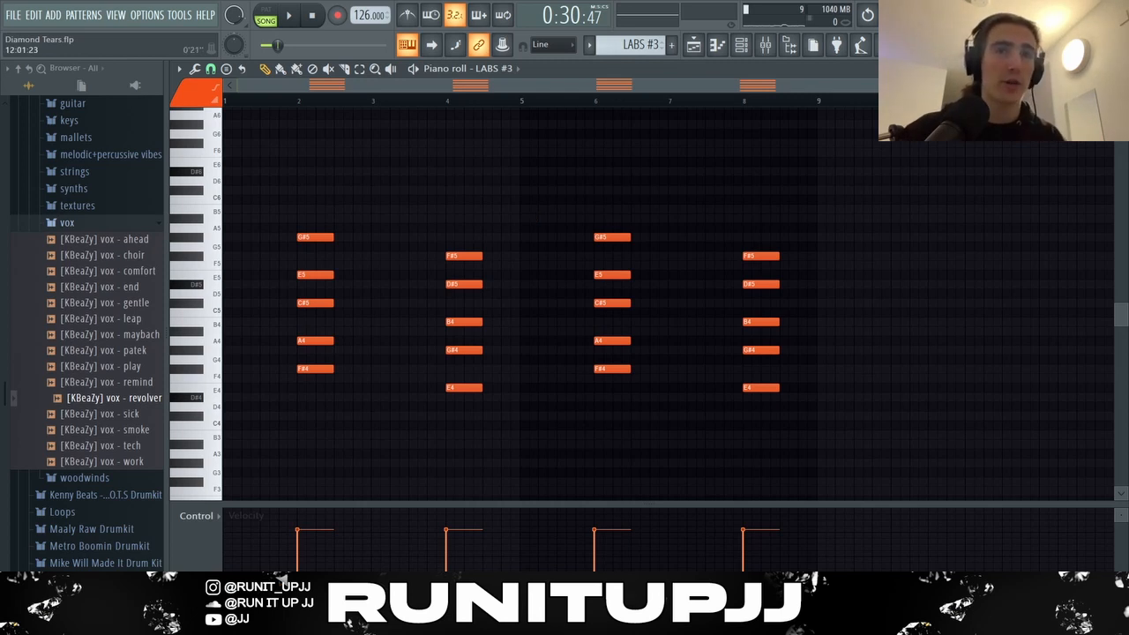
- Check the Fruity parametric EQ 2 settings on mixer Insert 3, and close the mixer
{"action": "key", "text": "Escape"}
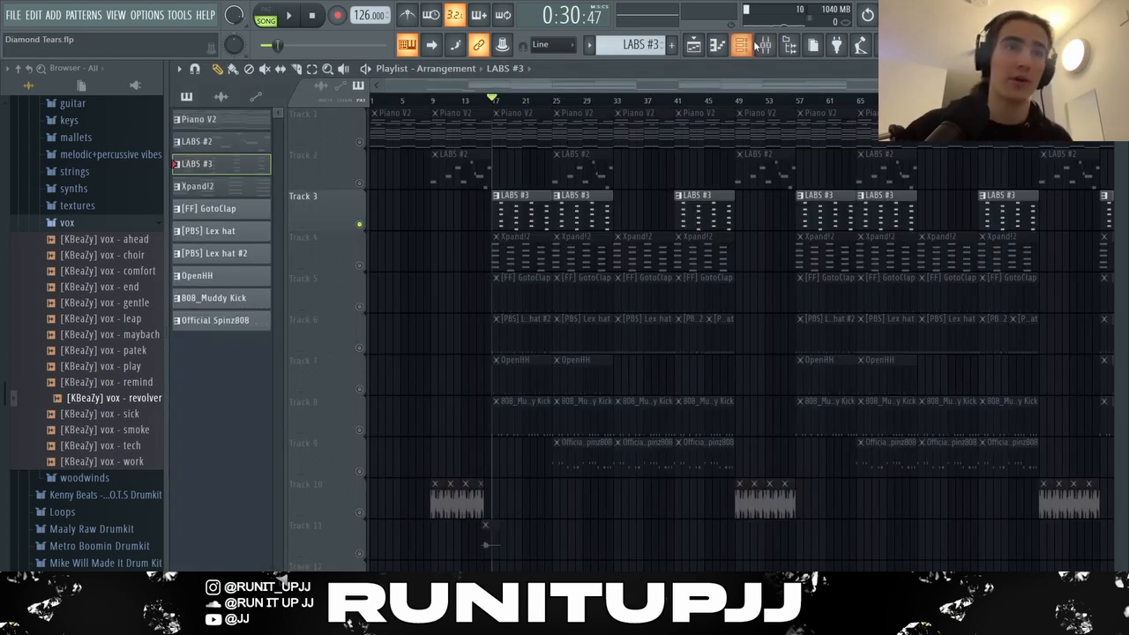
{"action": "left_click", "coordinate": [765, 44]}
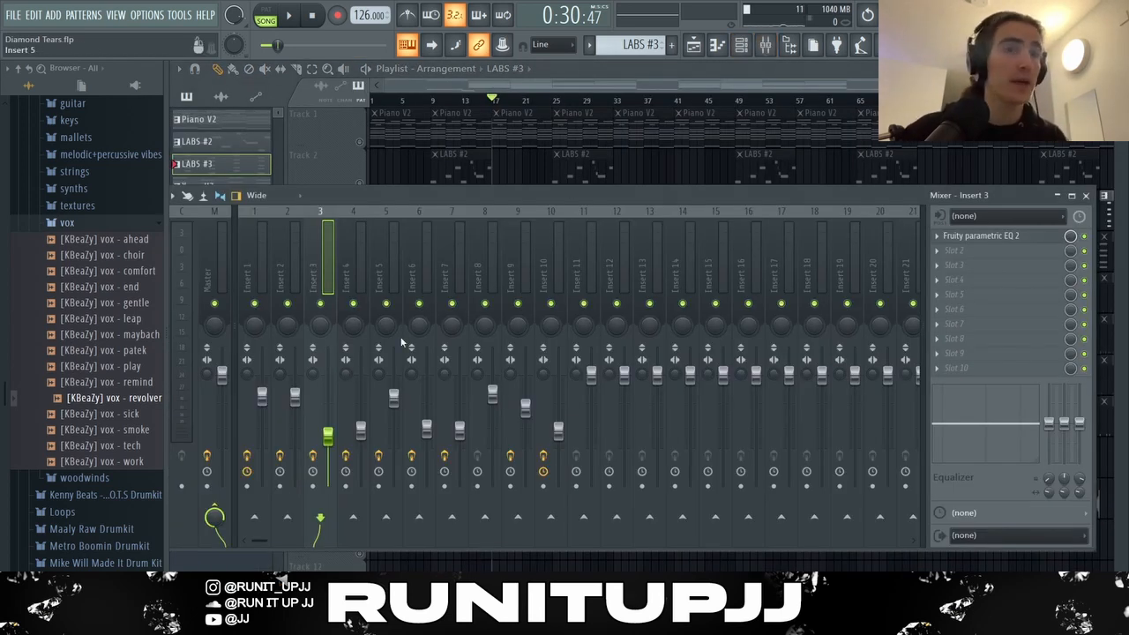
{"action": "left_click", "coordinate": [967, 238]}
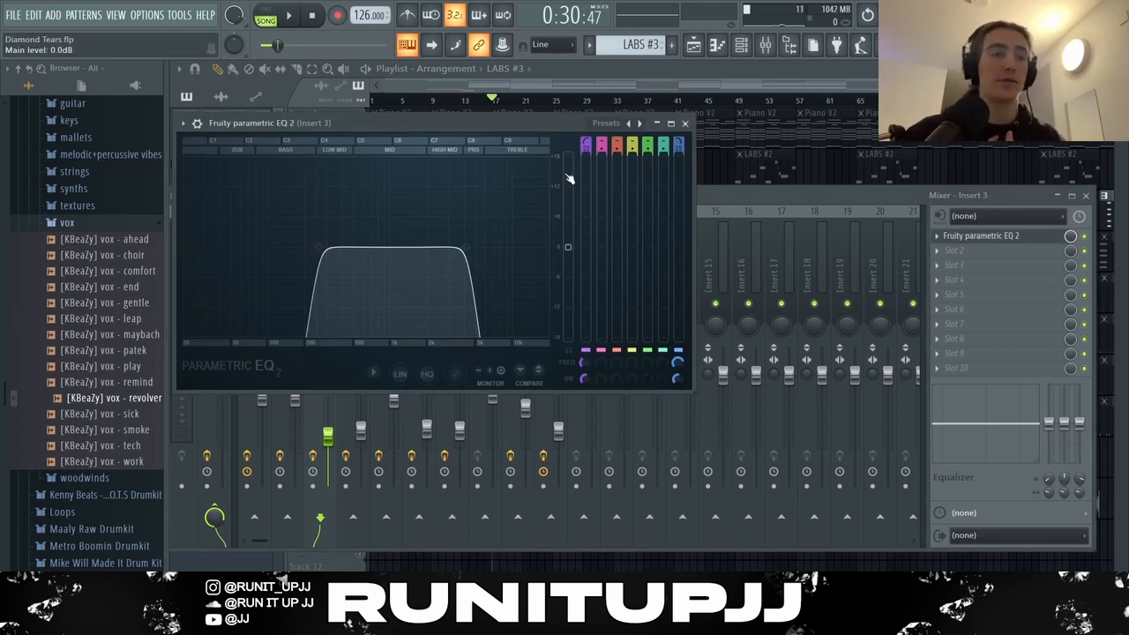
{"action": "left_click", "coordinate": [684, 123]}
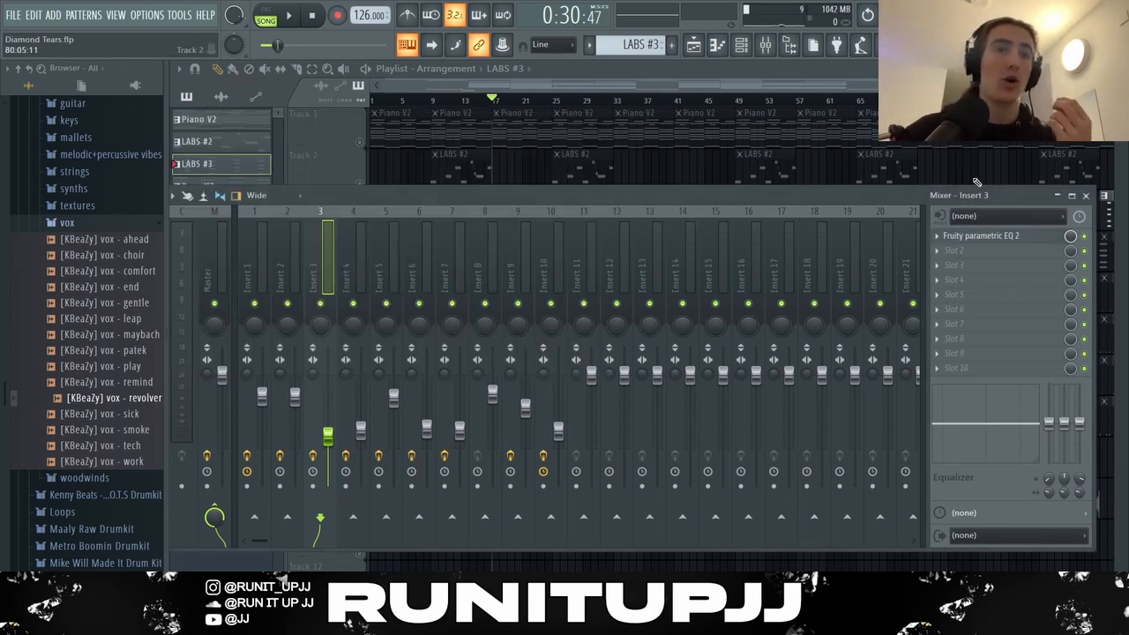
{"action": "left_click", "coordinate": [1085, 196]}
- Solo Track 4, open its Xpand!2 pattern in the piano roll, and view the Xpand!2 instrument's preset before closing it
{"action": "right_click", "coordinate": [360, 266]}
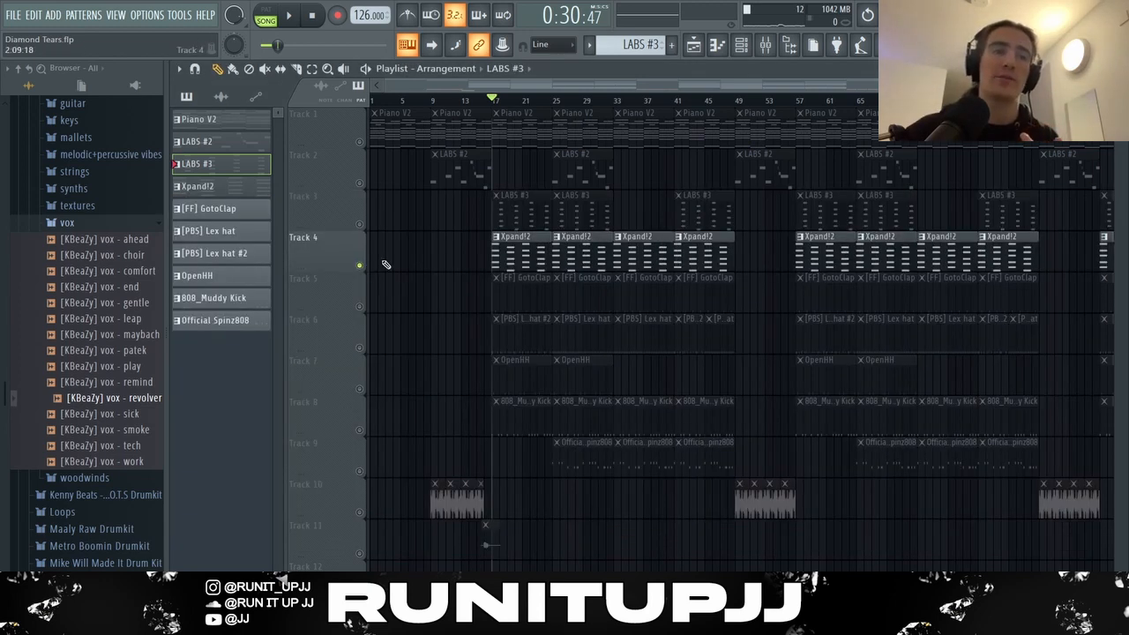
{"action": "double_click", "coordinate": [519, 262]}
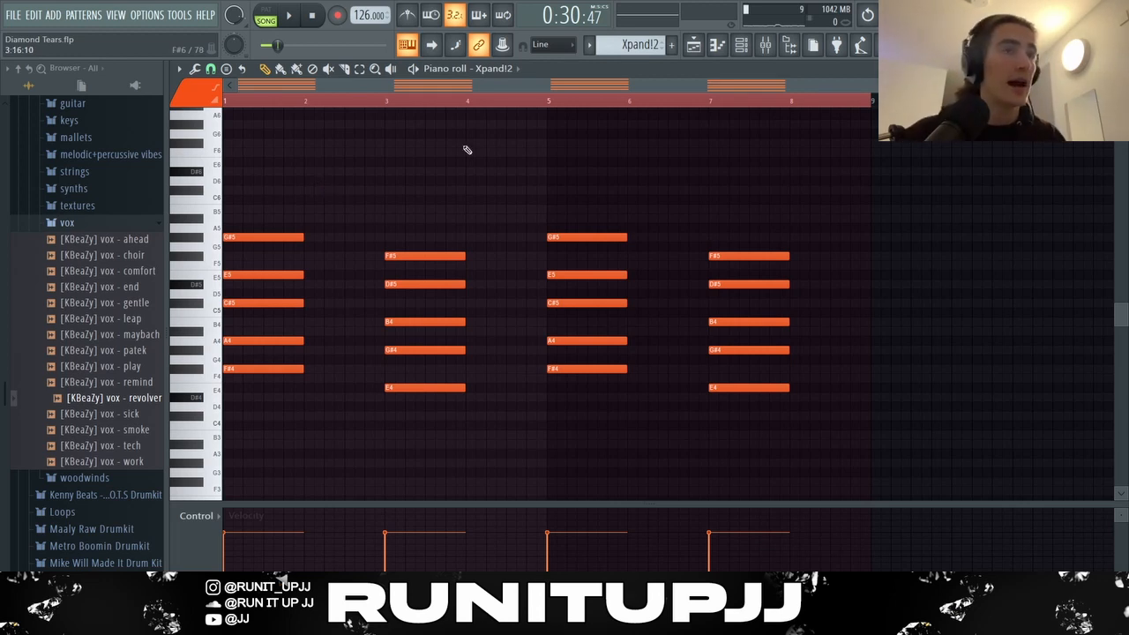
{"action": "left_click", "coordinate": [498, 74]}
{"action": "left_click", "coordinate": [497, 74]}
{"action": "key", "text": "F6"}
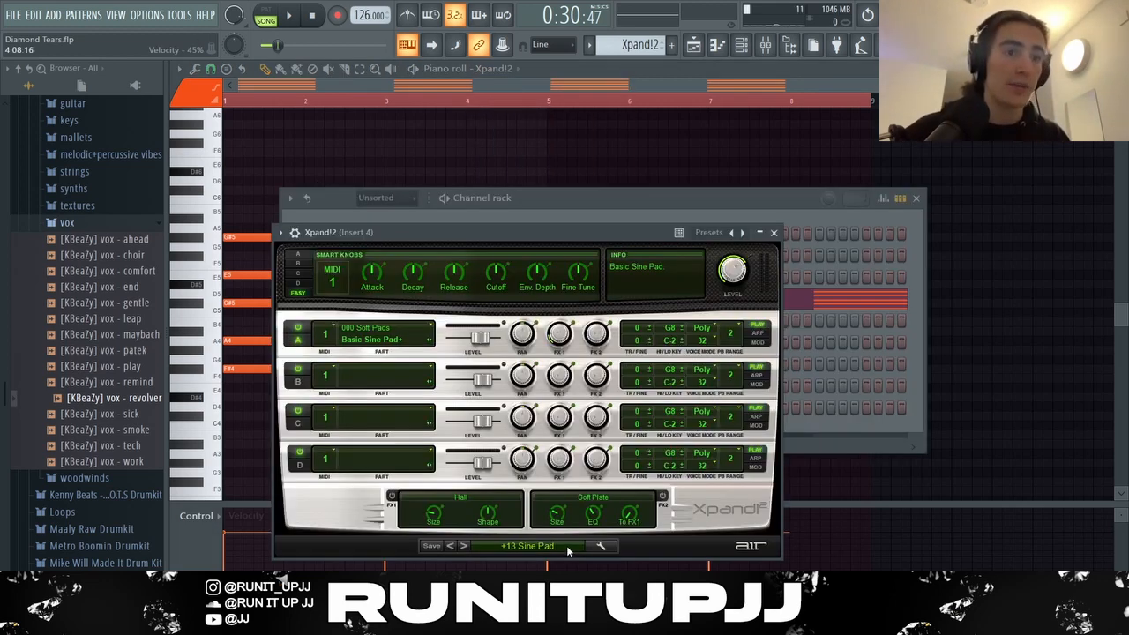
{"action": "left_click", "coordinate": [774, 233]}
{"action": "key", "text": "F6"}
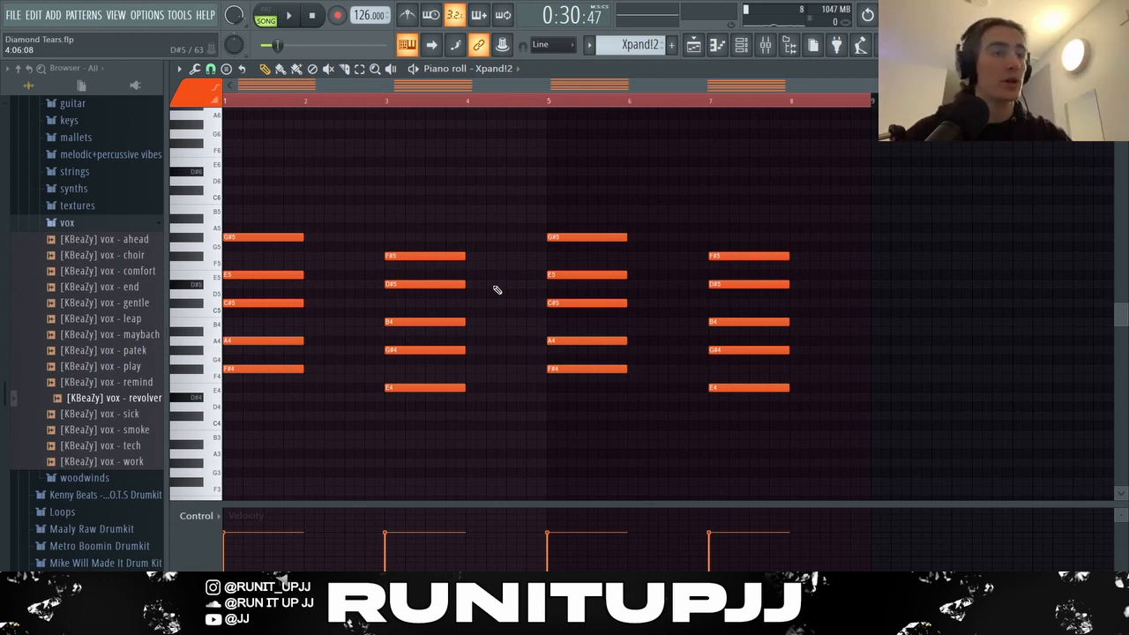
- Clear the time selection in the Xpand!2 piano roll and play the chords
{"action": "key", "text": "ctrl+d"}
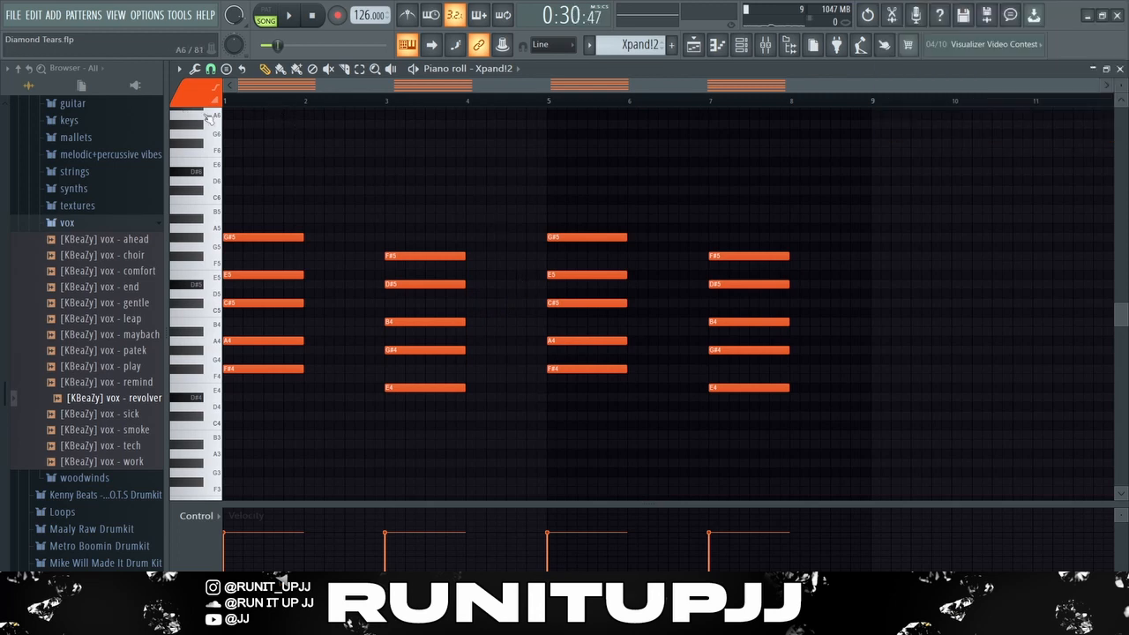
{"action": "key", "text": "space"}
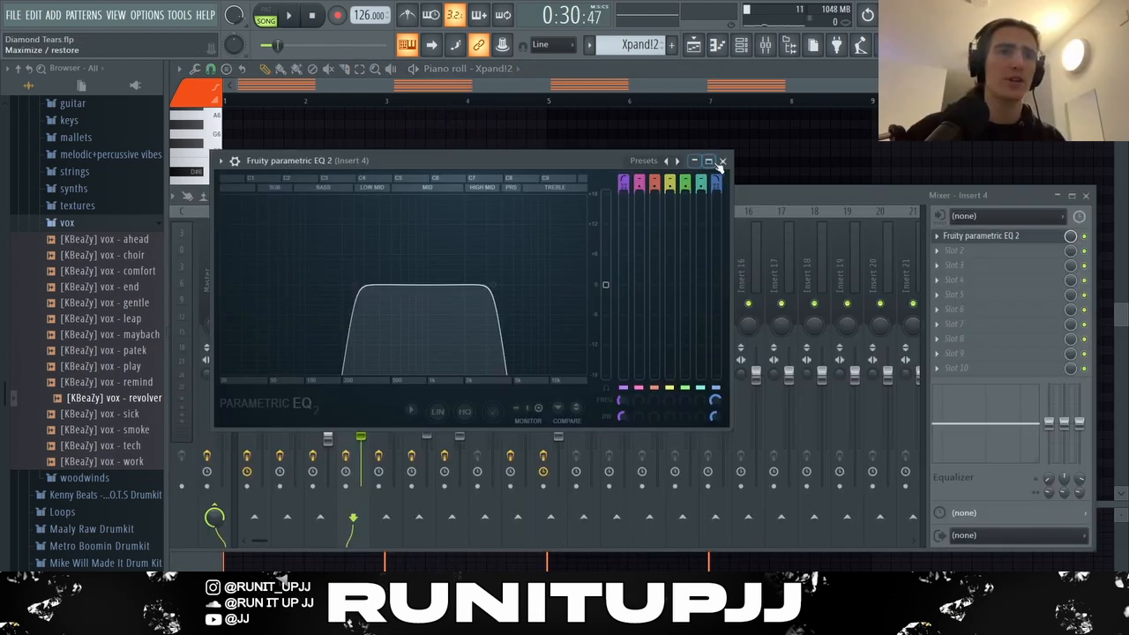
- Check the Fruity parametric EQ 2 on mixer Insert 4, close the mixer and return to the playlist
{"action": "left_click", "coordinate": [728, 169]}
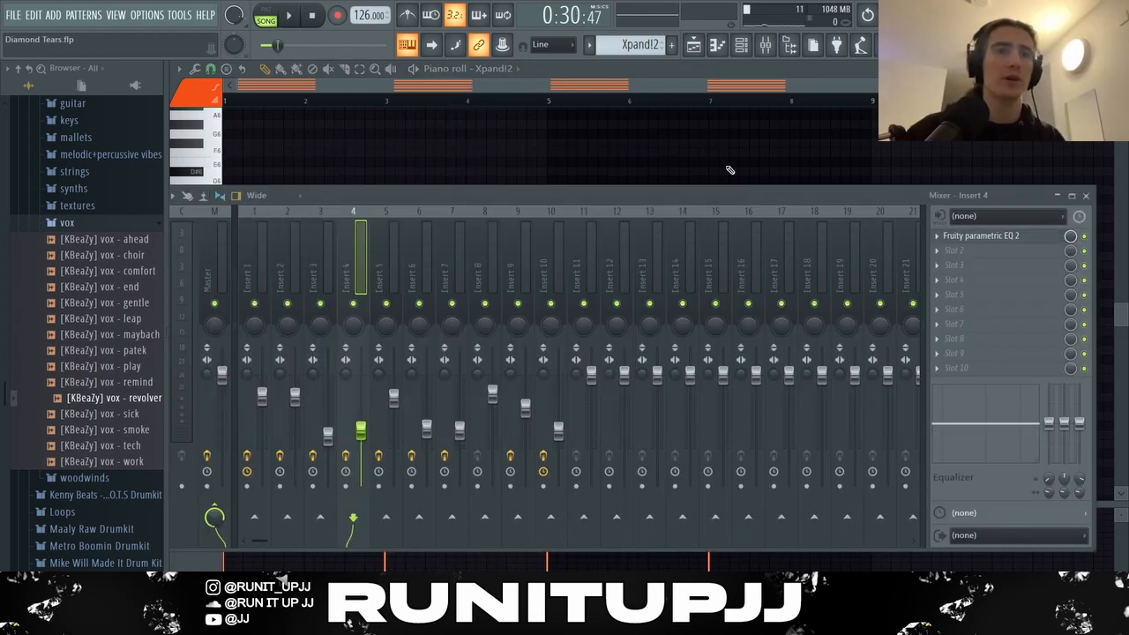
{"action": "left_click", "coordinate": [1086, 195]}
{"action": "key", "text": "F5"}
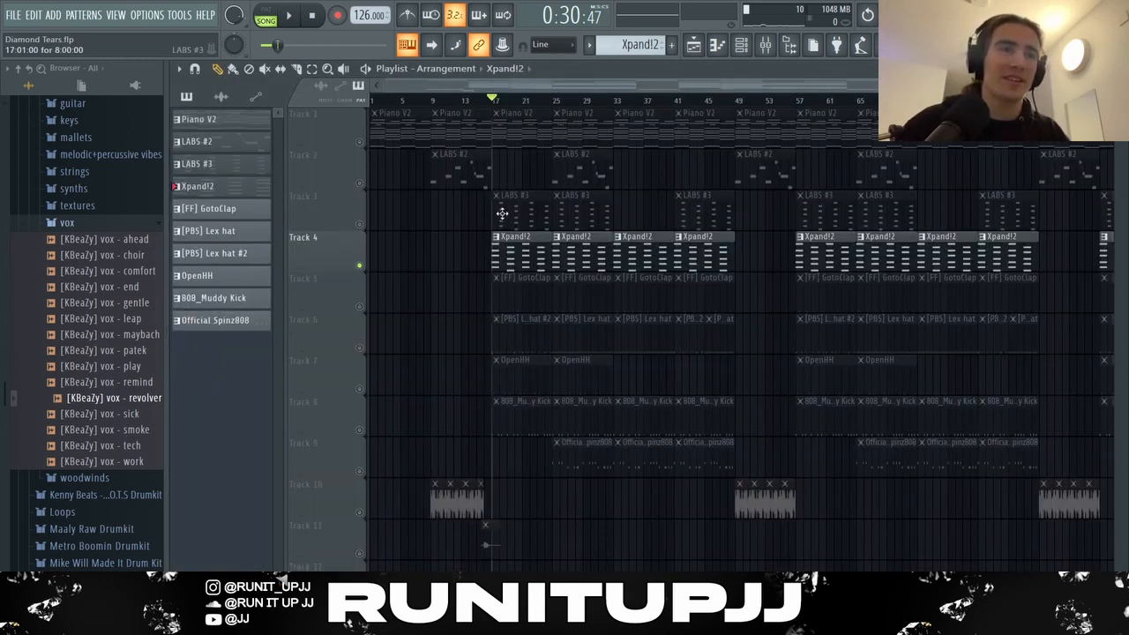
- Enable Tracks 1, 2 and 3 alongside Track 4, and play all the melodies together from bar 17
{"action": "left_click", "coordinate": [359, 222]}
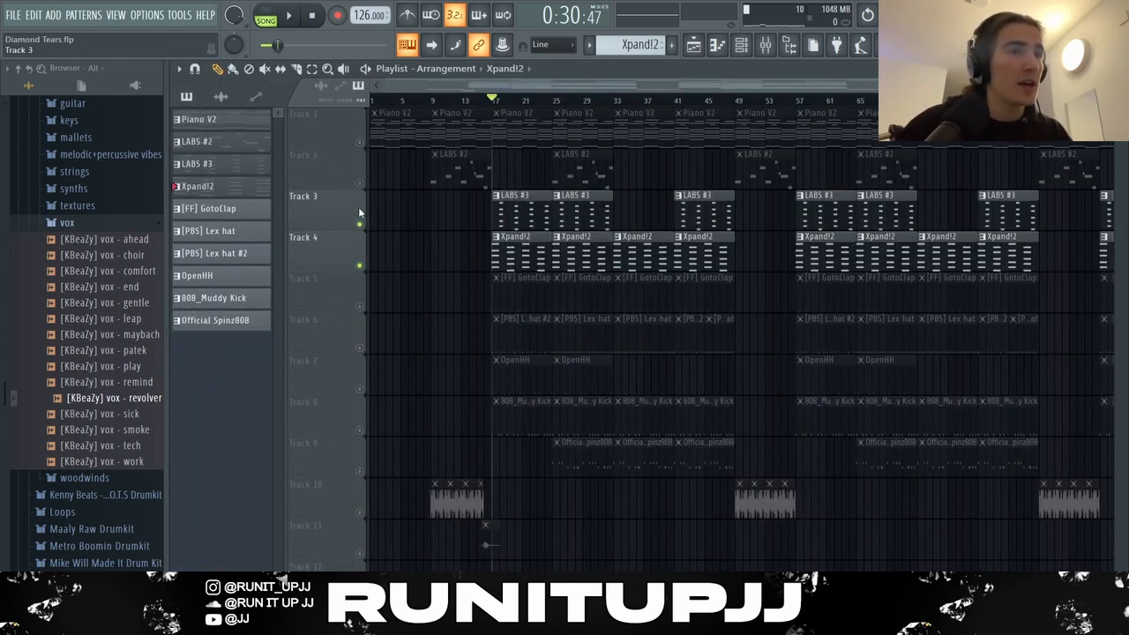
{"action": "left_click", "coordinate": [359, 183]}
{"action": "left_click", "coordinate": [359, 141]}
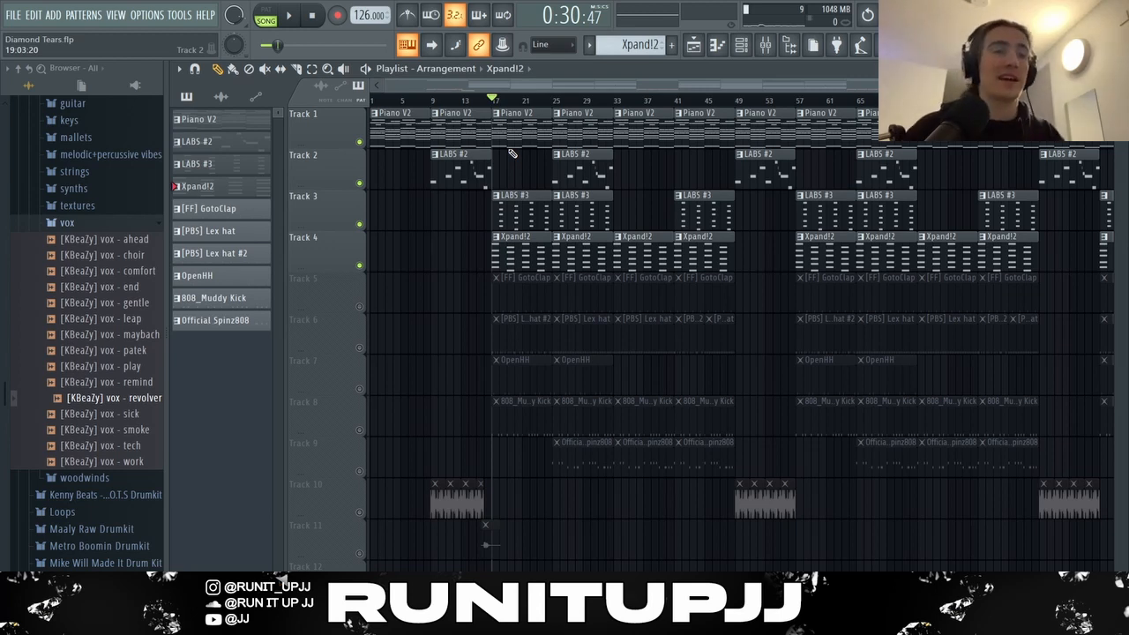
{"action": "key", "text": "space"}
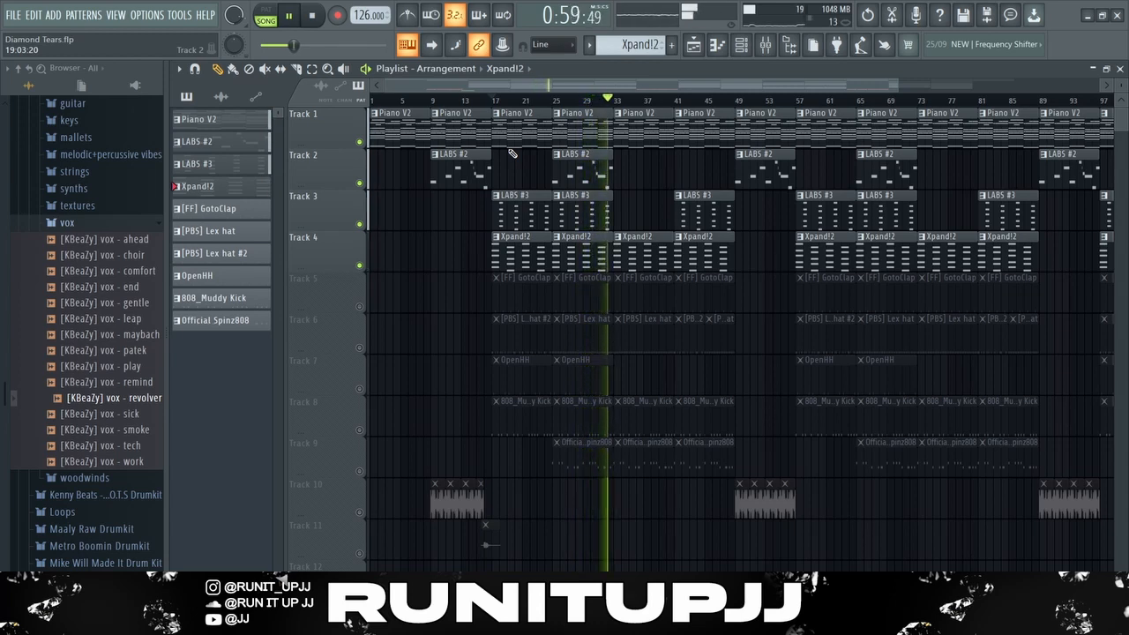
{"action": "key", "text": "space"}
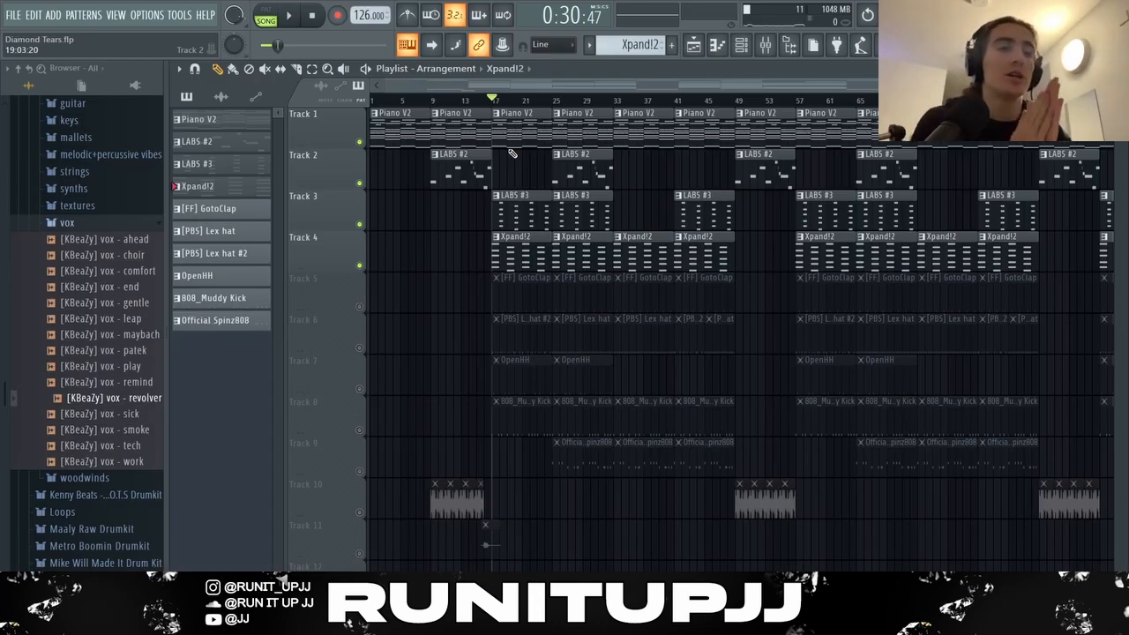
- Open the [FF] GotoClap pattern from Track 5 in the piano roll and play it
{"action": "double_click", "coordinate": [510, 286]}
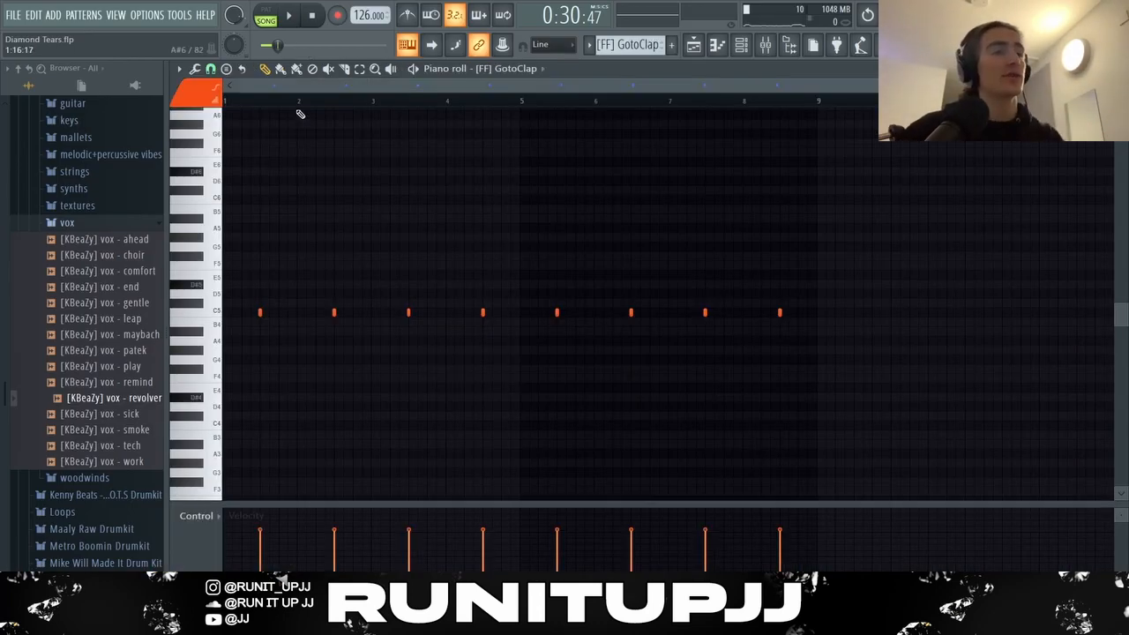
{"action": "key", "text": "space"}
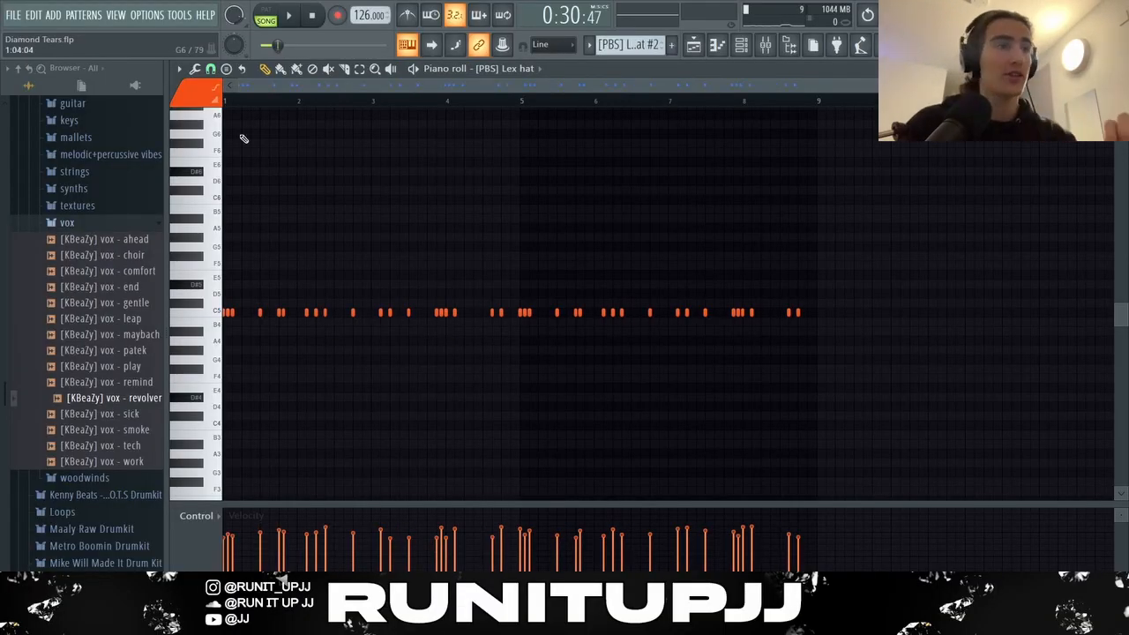
- Play the [PBS] Lex hat #2 pattern, and open the [PBS] Lex hat clip at bar 25 on Track 6 to play it
{"action": "key", "text": "space"}
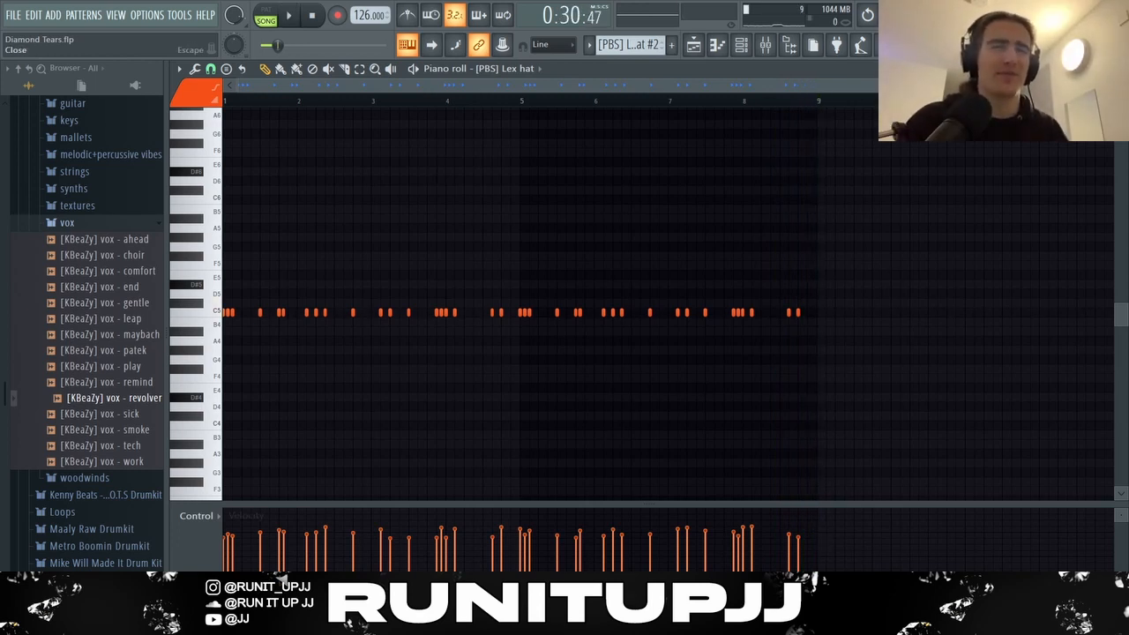
{"action": "left_click", "coordinate": [1119, 69]}
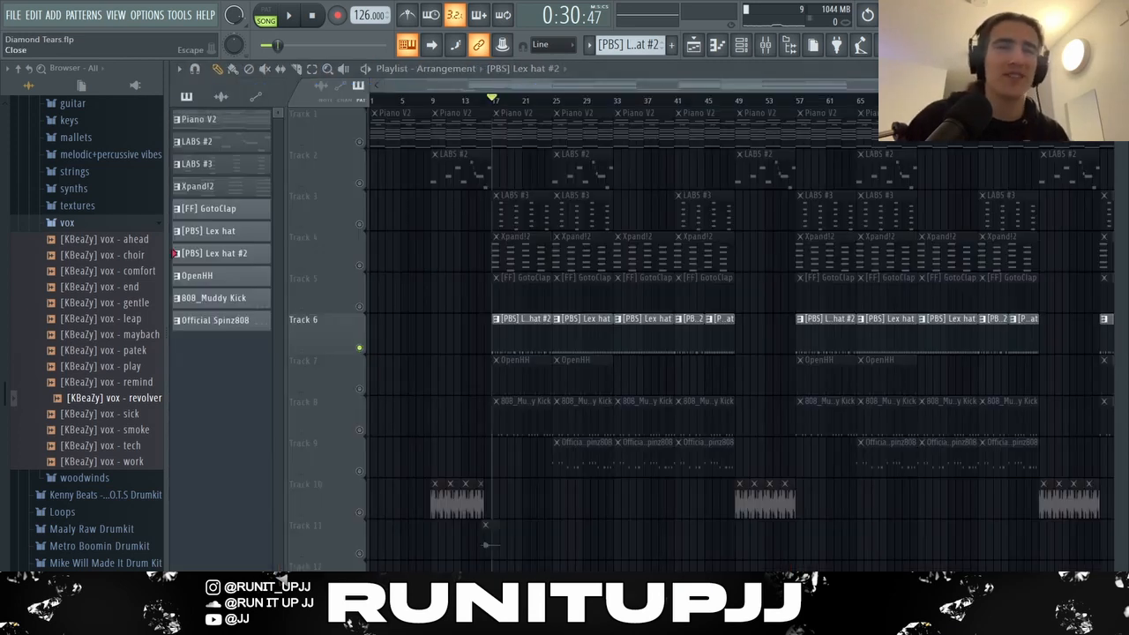
{"action": "double_click", "coordinate": [595, 335]}
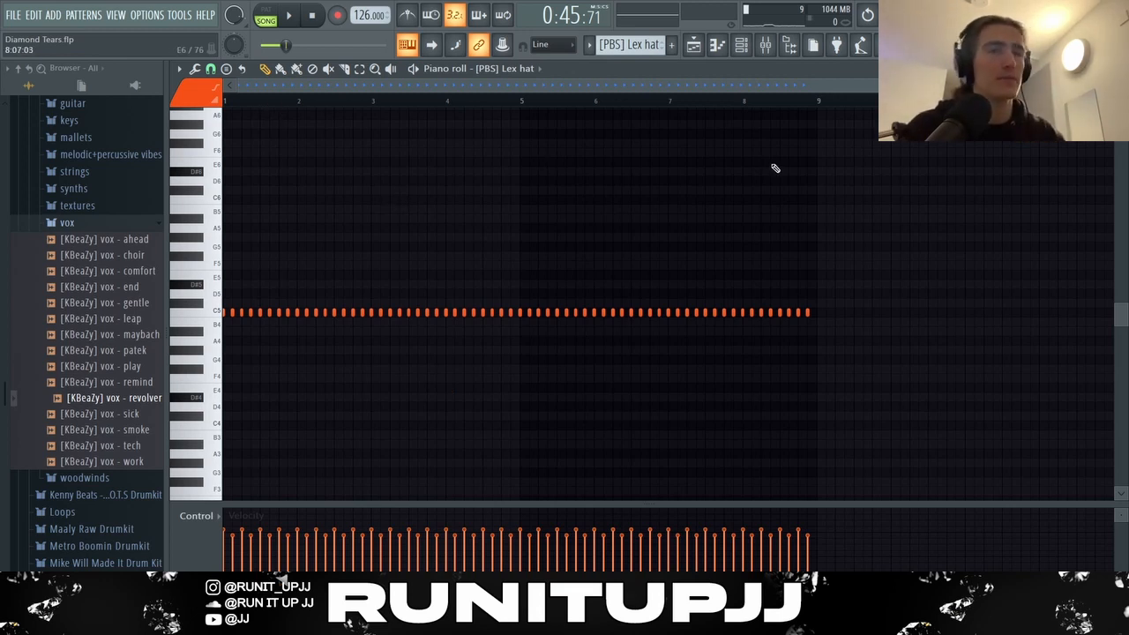
{"action": "key", "text": "space"}
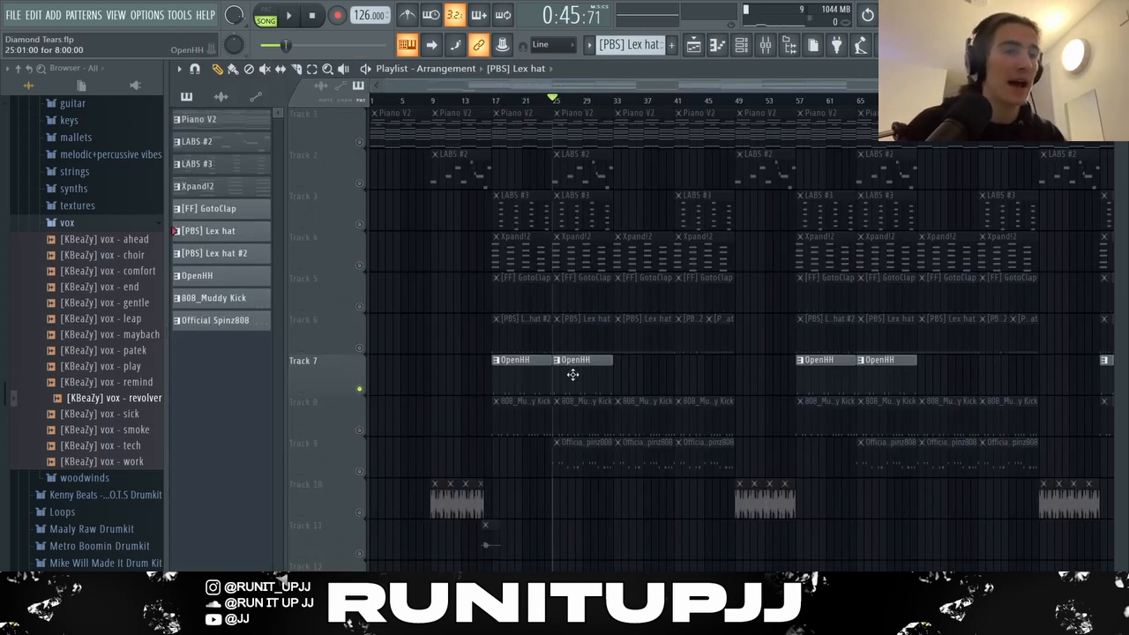
- Open the OpenHH clip at bar 25 on Track 7 in the piano roll and view its notes from bar 1
{"action": "double_click", "coordinate": [573, 375]}
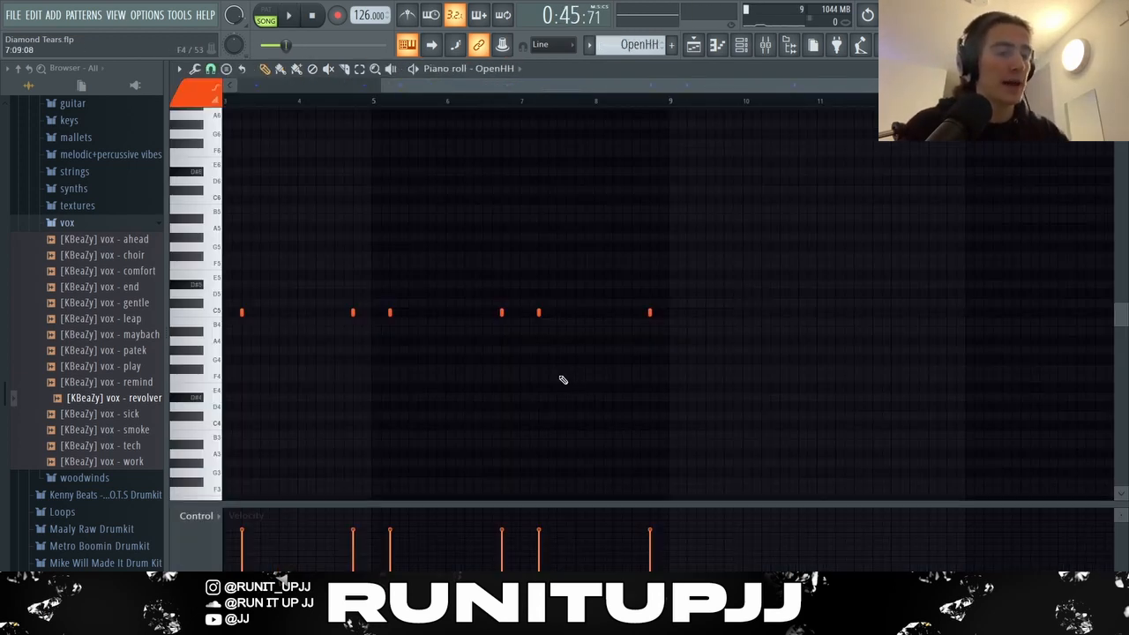
{"action": "scroll", "coordinate": [561, 380], "scroll_direction": "left", "scroll_amount": 2}
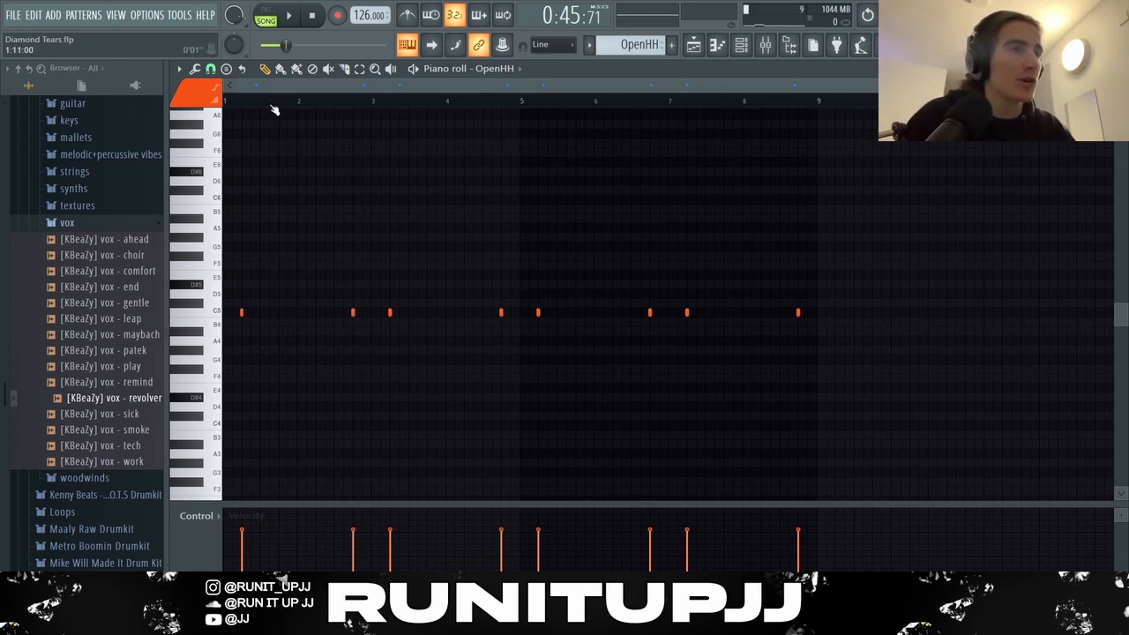
- Play the OpenHH pattern from bar 1, highlight its notes in bars 1 to 4, and clear the selection
{"action": "key", "text": "space"}
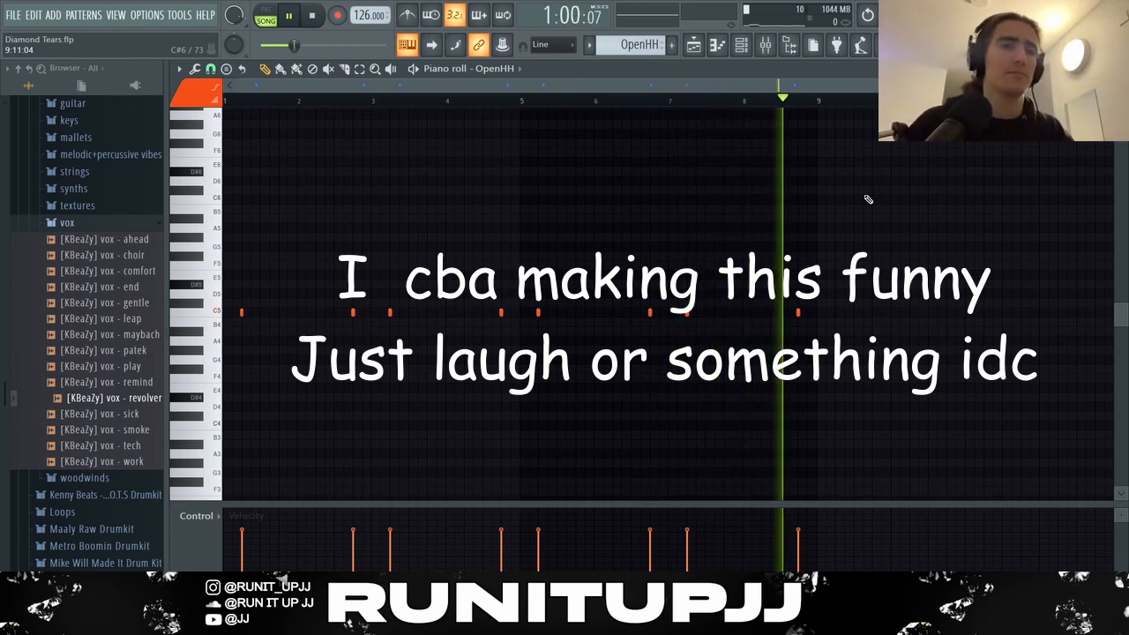
{"action": "key", "text": "space"}
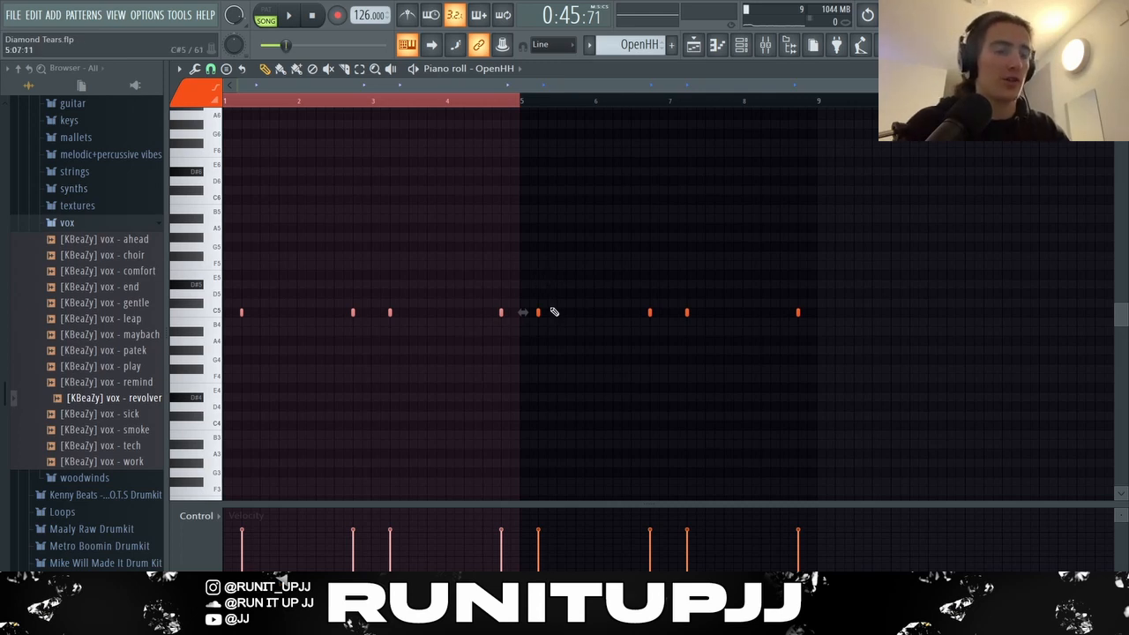
{"action": "key", "text": "ctrl+d"}
- Open the 808_Muddy Kick clip at bar 25 on Track 8 in the piano roll and play it
{"action": "key", "text": "F5"}
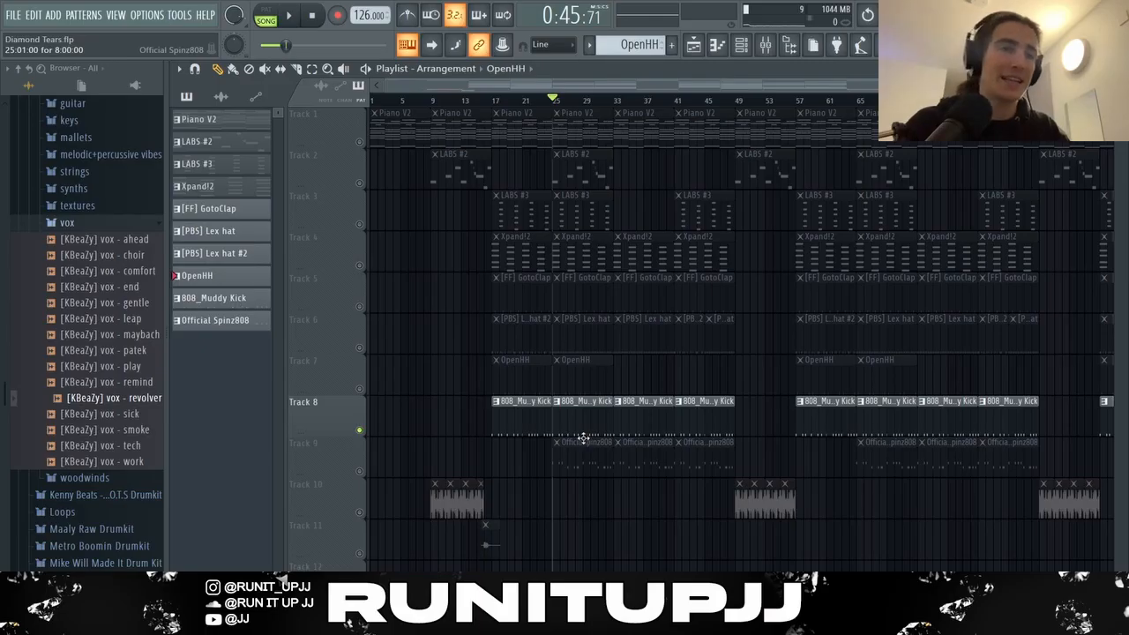
{"action": "double_click", "coordinate": [575, 426]}
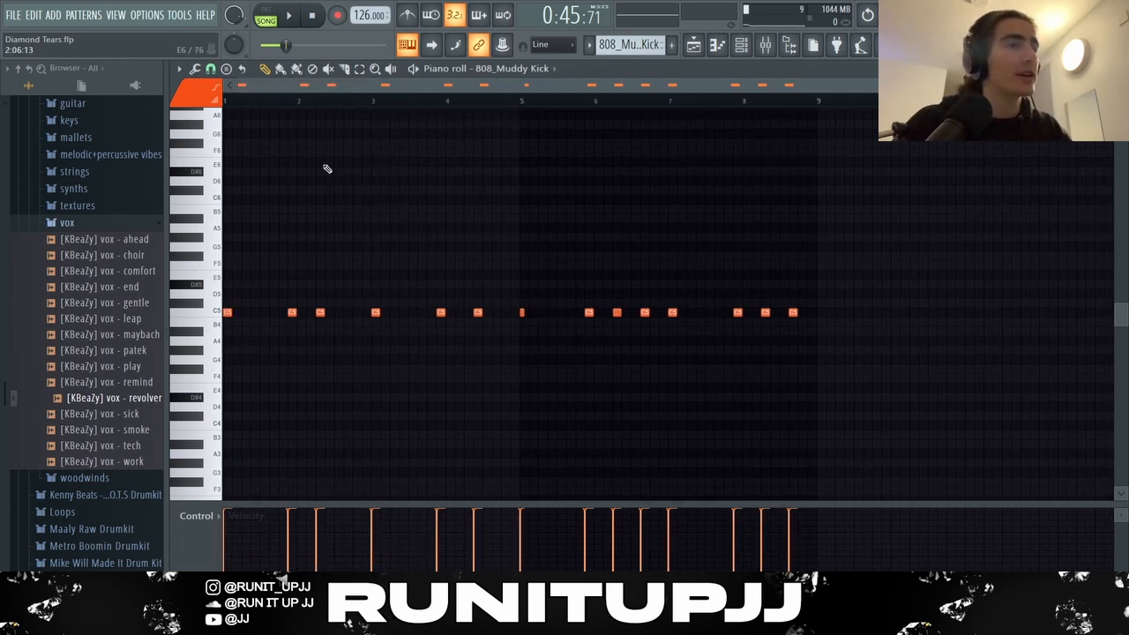
{"action": "key", "text": "space"}
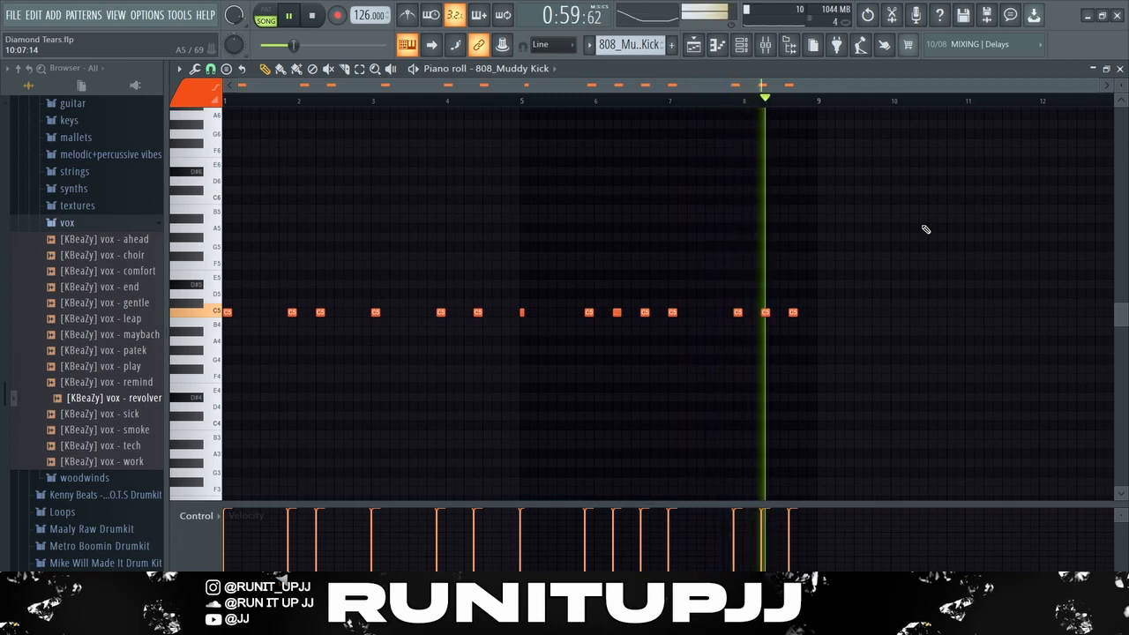
{"action": "key", "text": "space"}
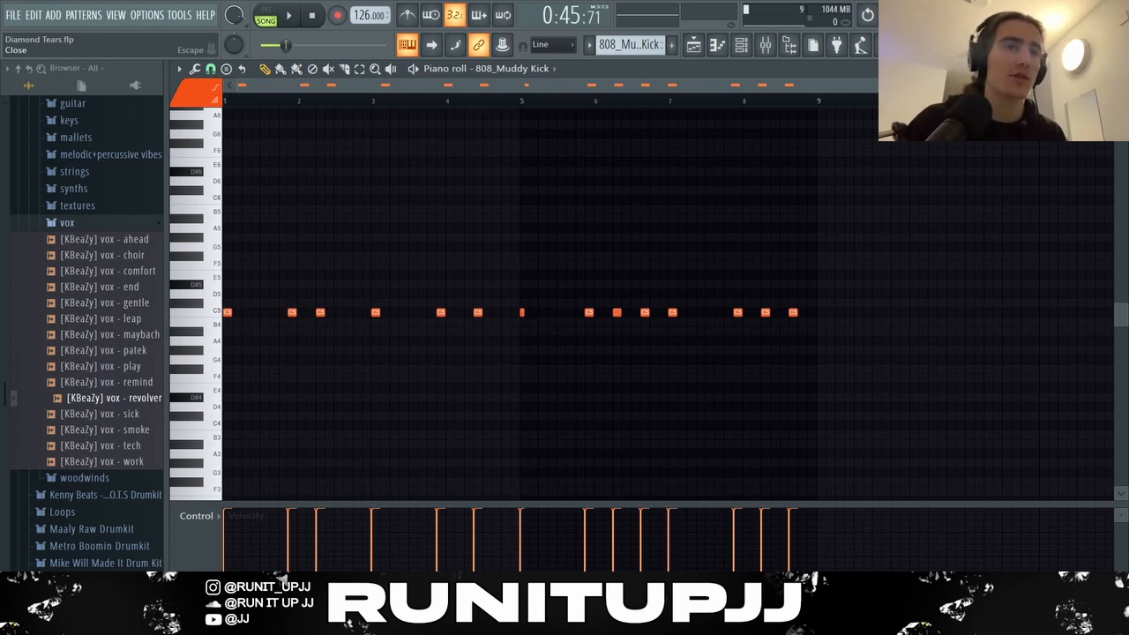
- Solo Track 9 in the playlist, and open its Official Spinz808 pattern in the piano roll to play it
{"action": "left_click", "coordinate": [1118, 69]}
{"action": "right_click", "coordinate": [342, 472]}
{"action": "left_click", "coordinate": [350, 473]}
{"action": "right_click", "coordinate": [360, 473]}
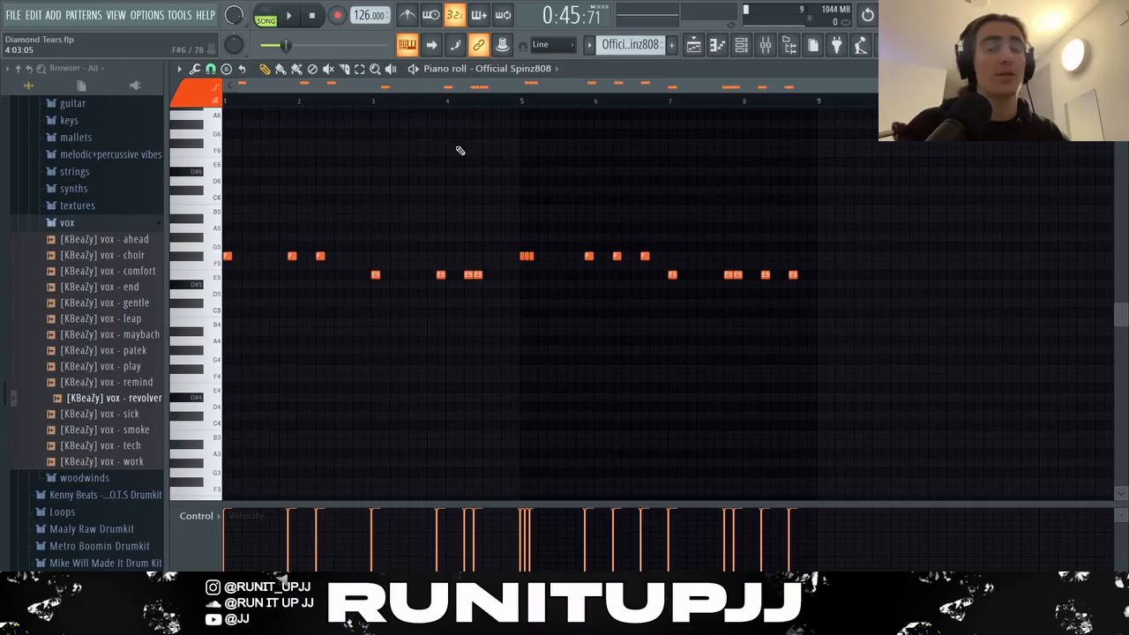
{"action": "key", "text": "space"}
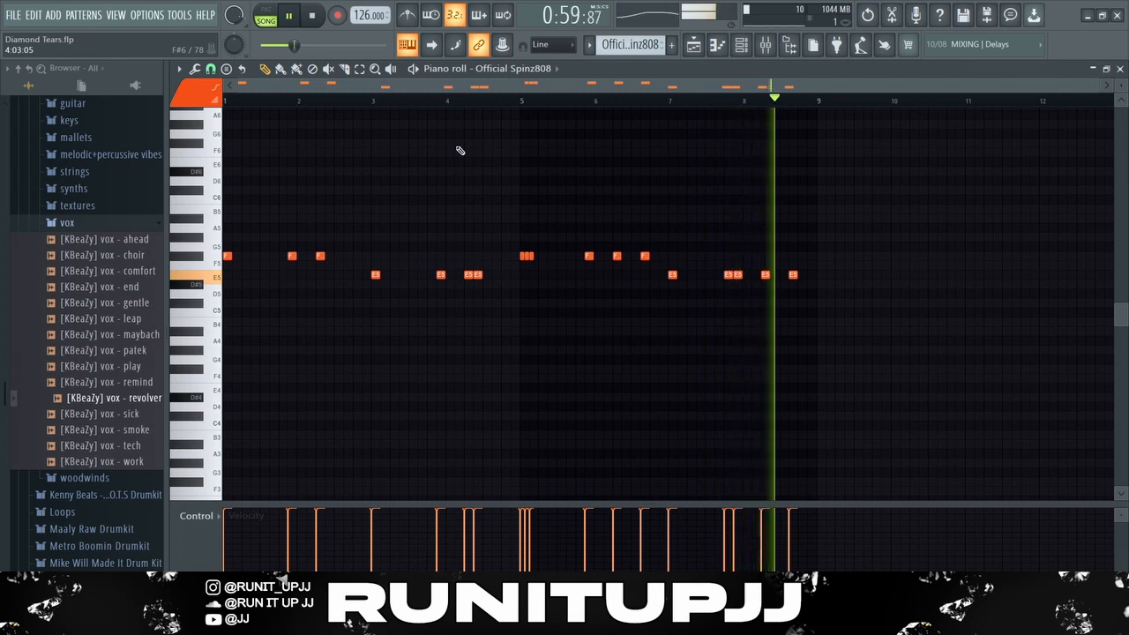
{"action": "key", "text": "space"}
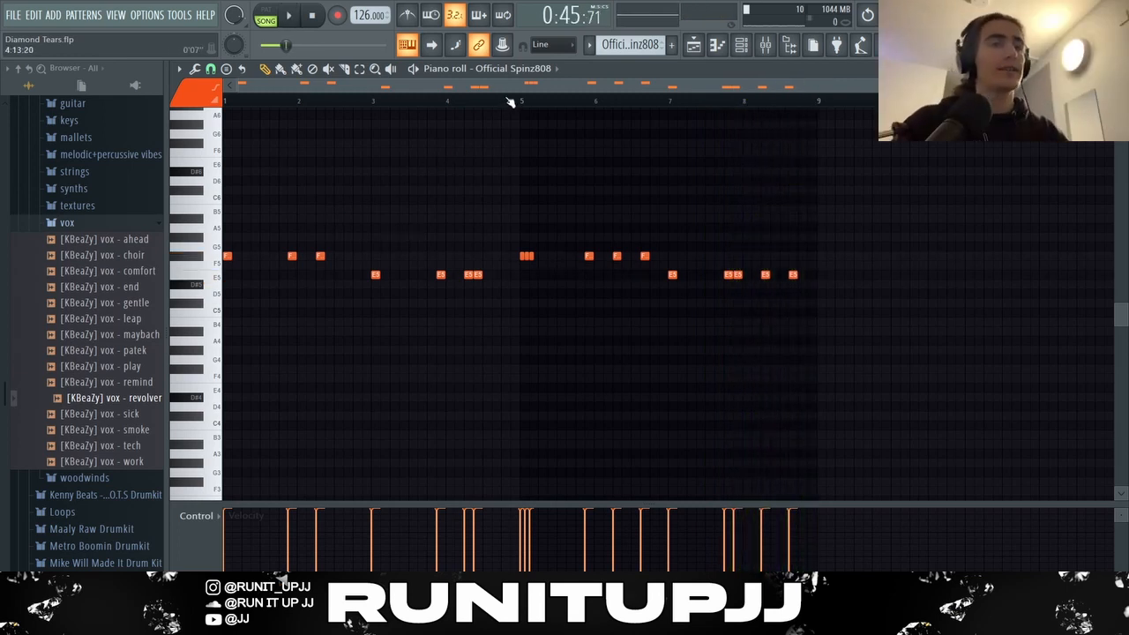
- Examine the Official Spinz808 notes by highlighting bars 1 to 4, the triple hit at bar 5 and the last notes in bars 7 and 8
{"action": "left_click_drag", "start_coordinate": [521, 102], "coordinate": [44, 190]}
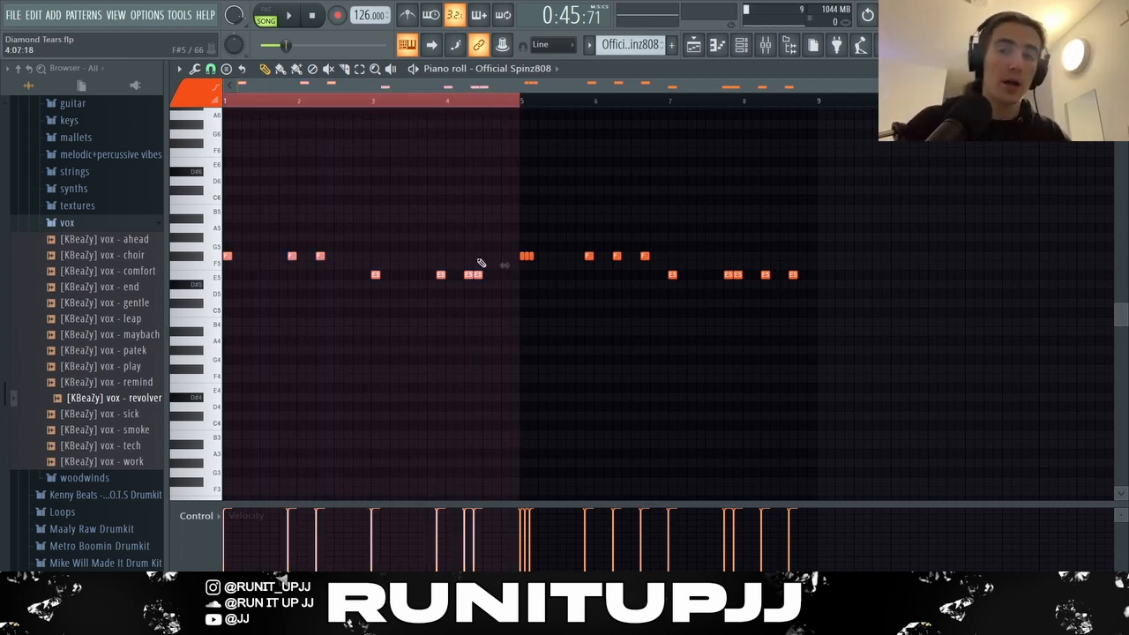
{"action": "key", "text": "ctrl+d"}
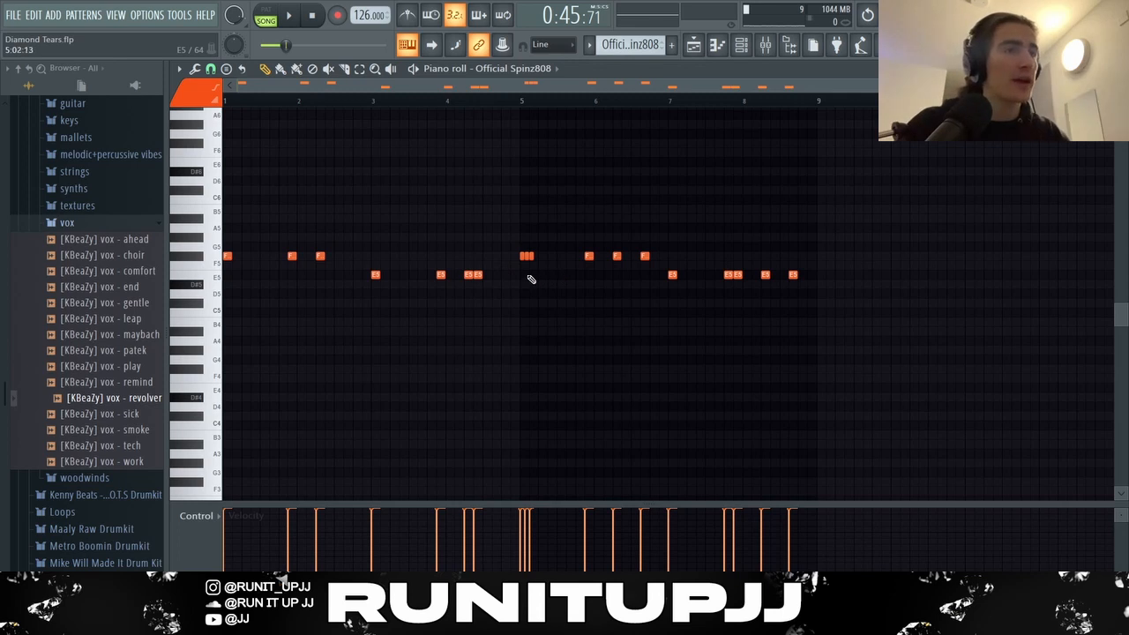
{"action": "scroll", "coordinate": [523, 262], "scroll_direction": "up", "scroll_amount": 2}
{"action": "left_click_drag", "start_coordinate": [519, 254], "coordinate": [545, 262]}
{"action": "scroll", "coordinate": [566, 267], "scroll_direction": "down", "scroll_amount": 2}
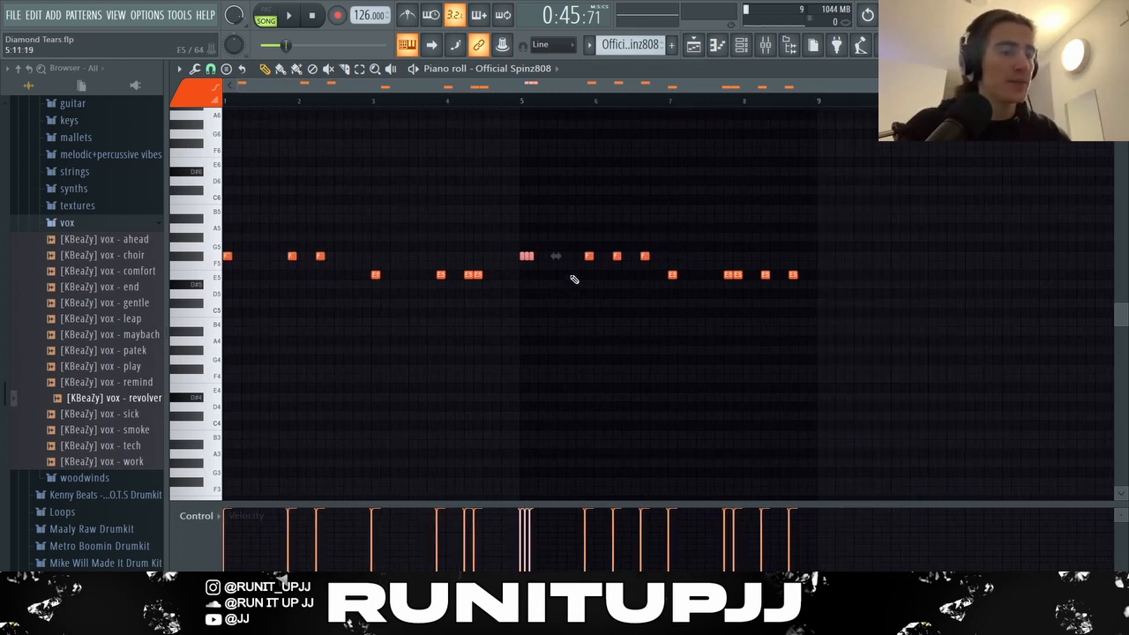
{"action": "scroll", "coordinate": [738, 290], "scroll_direction": "up", "scroll_amount": 2}
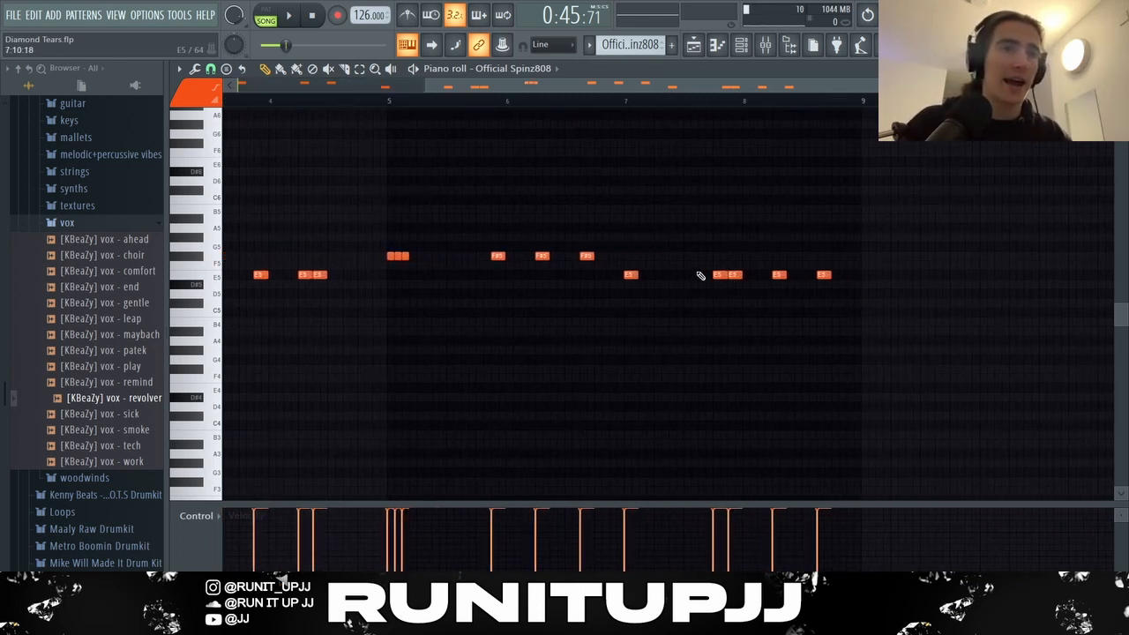
{"action": "scroll", "coordinate": [746, 290], "scroll_direction": "down", "scroll_amount": 2}
{"action": "left_click_drag", "start_coordinate": [693, 262], "coordinate": [832, 285]}
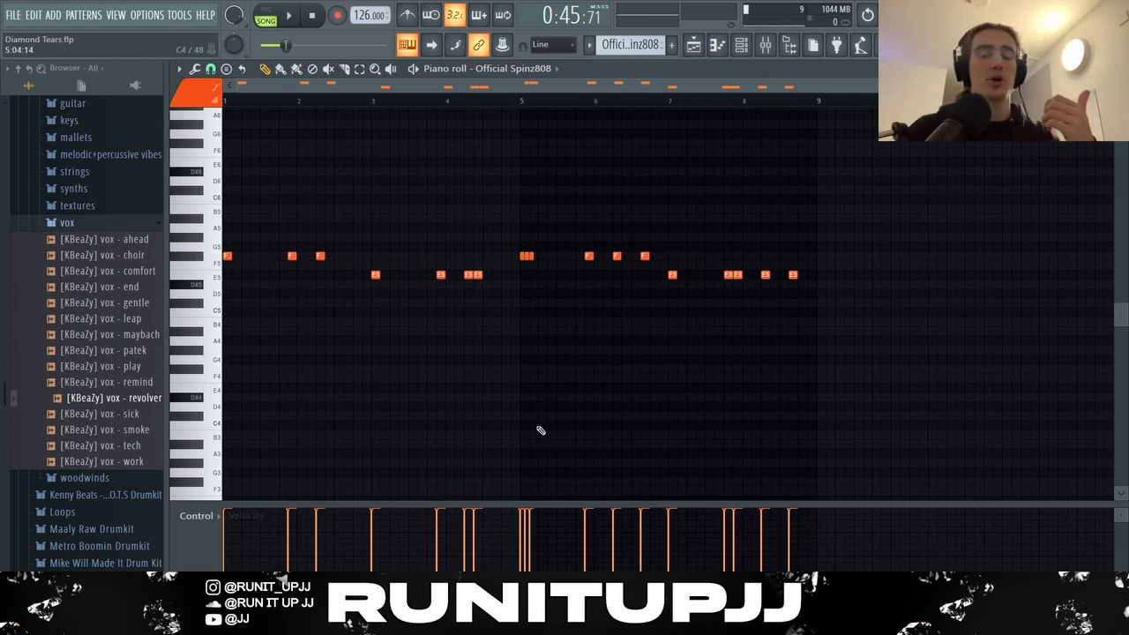
- Set the quick fade out of the Official Spinz808 sampler channel to 36%, and close the channel settings and channel rack
{"action": "key", "text": "F6"}
{"action": "left_click", "coordinate": [417, 410]}
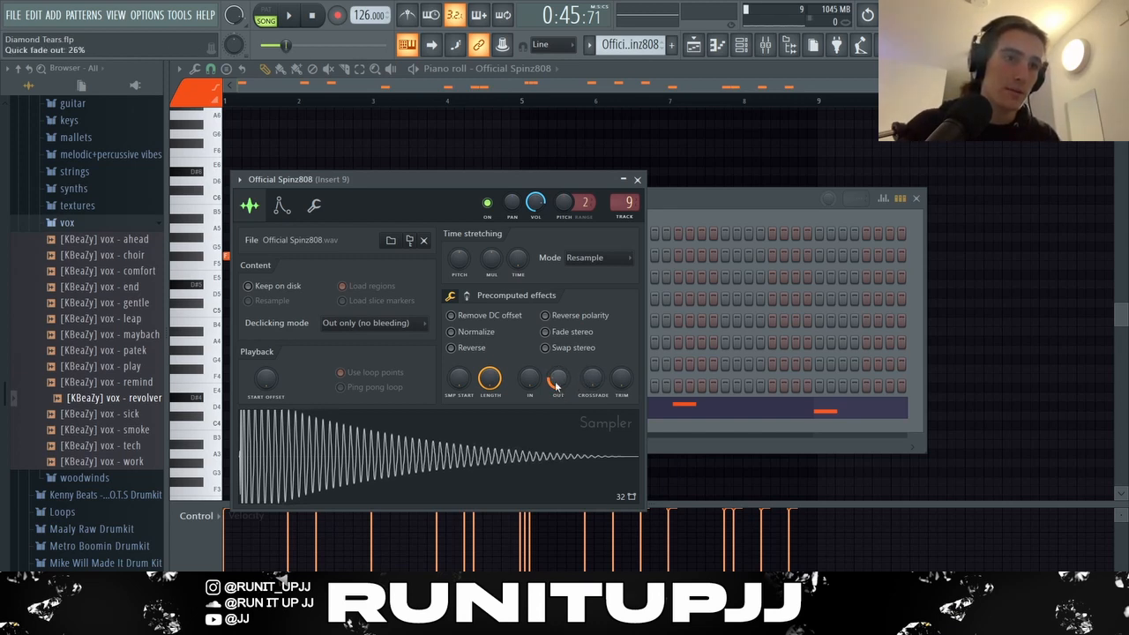
{"action": "mouse_move", "coordinate": [557, 381]}
{"action": "left_mouse_down"}
{"action": "mouse_move", "coordinate": [557, 396]}
{"action": "mouse_move", "coordinate": [557, 383]}
{"action": "left_mouse_up"}
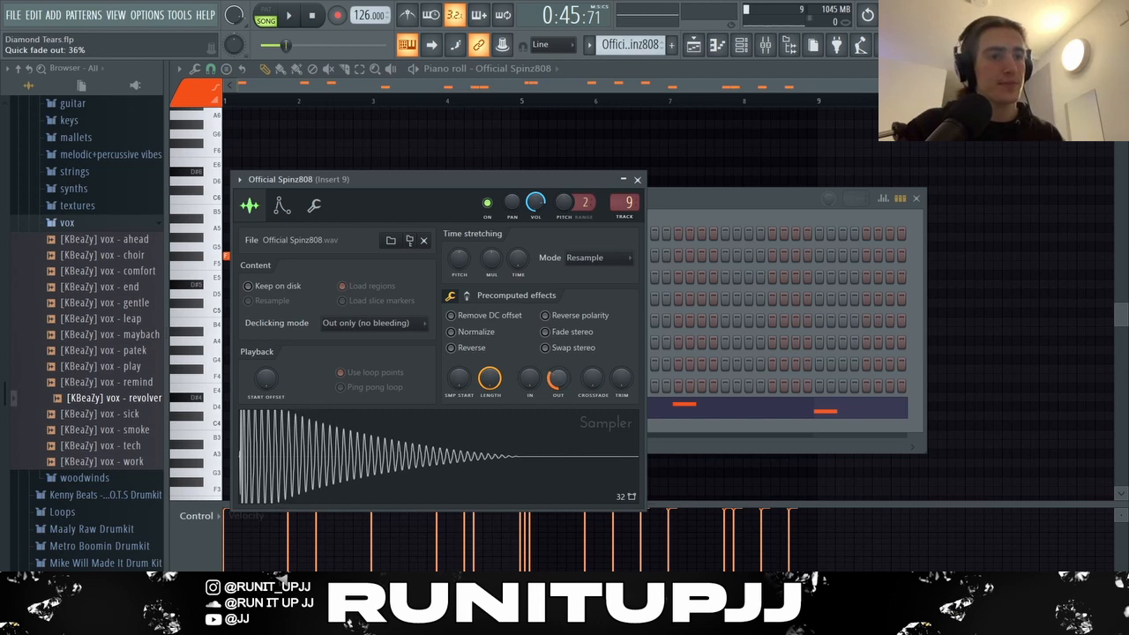
{"action": "left_click", "coordinate": [638, 179]}
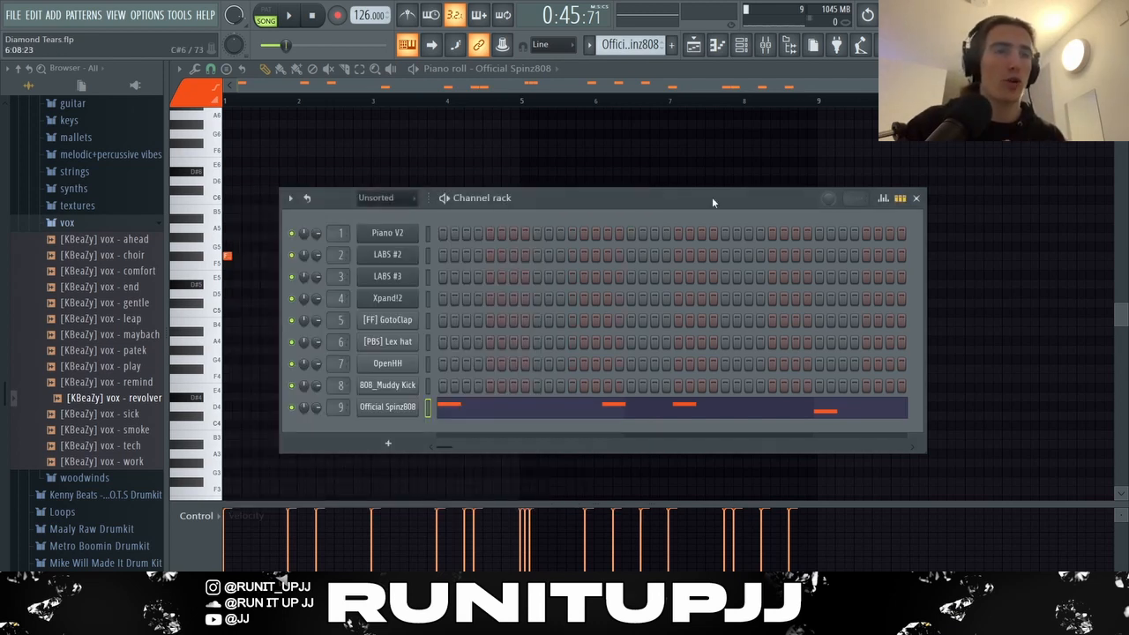
{"action": "left_click", "coordinate": [916, 198]}
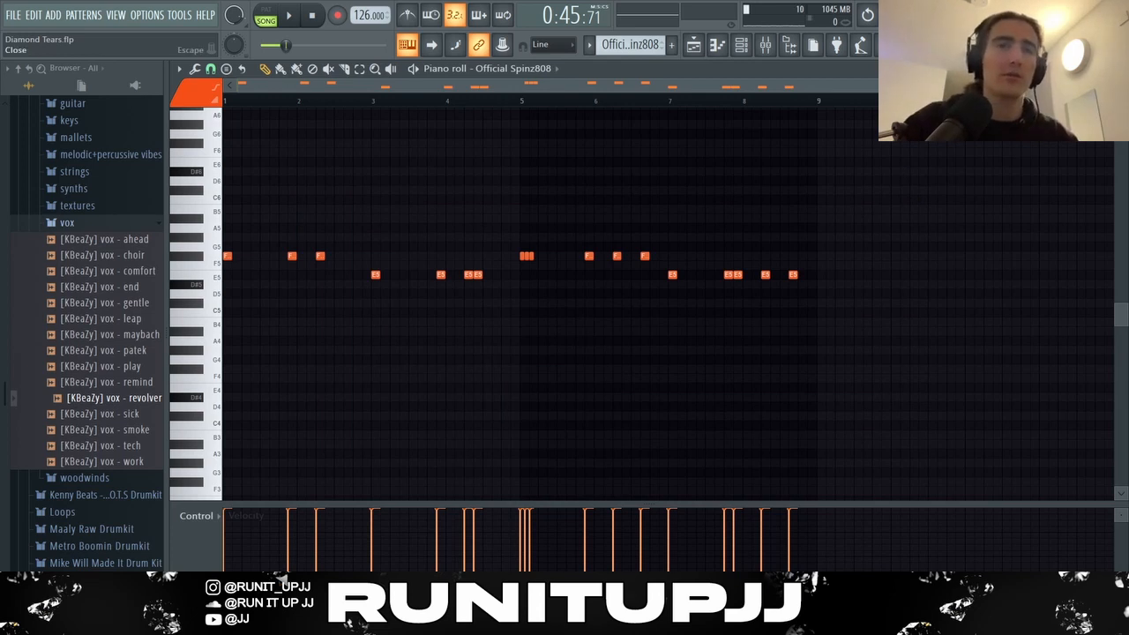
- Return to the playlist, enable the drum Tracks 5 to 9, and play them together from bar 25
{"action": "key", "text": "Escape"}
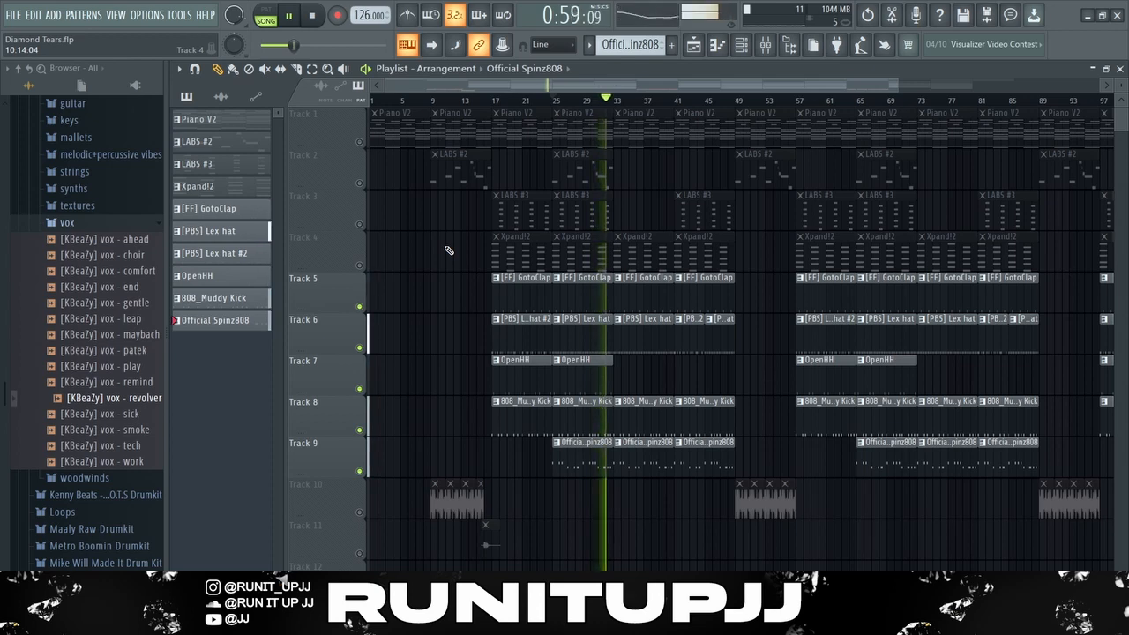
{"action": "key", "text": "space"}
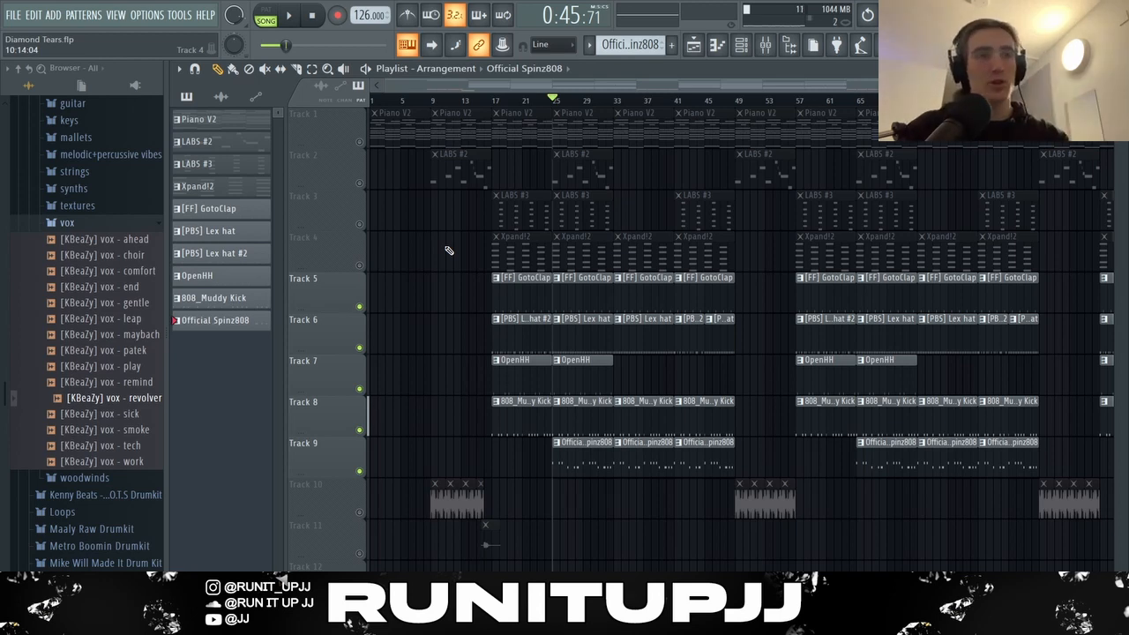
- Open the mixer and review the effect slots of the inserts from Insert 10 down to Insert 5
{"action": "left_click", "coordinate": [765, 44]}
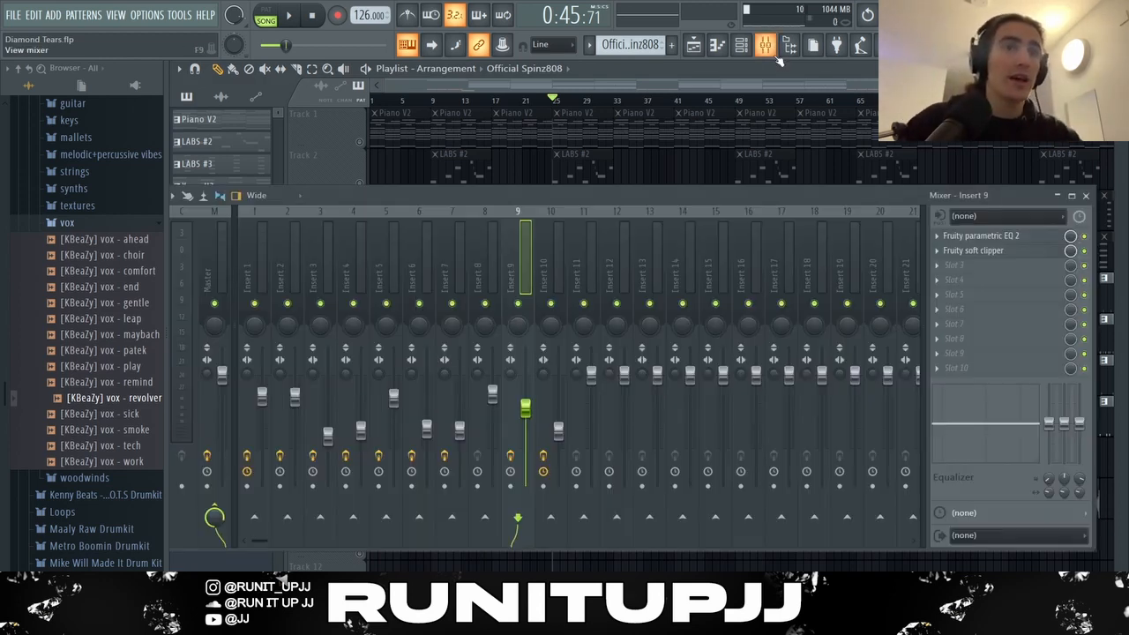
{"action": "left_click", "coordinate": [557, 279]}
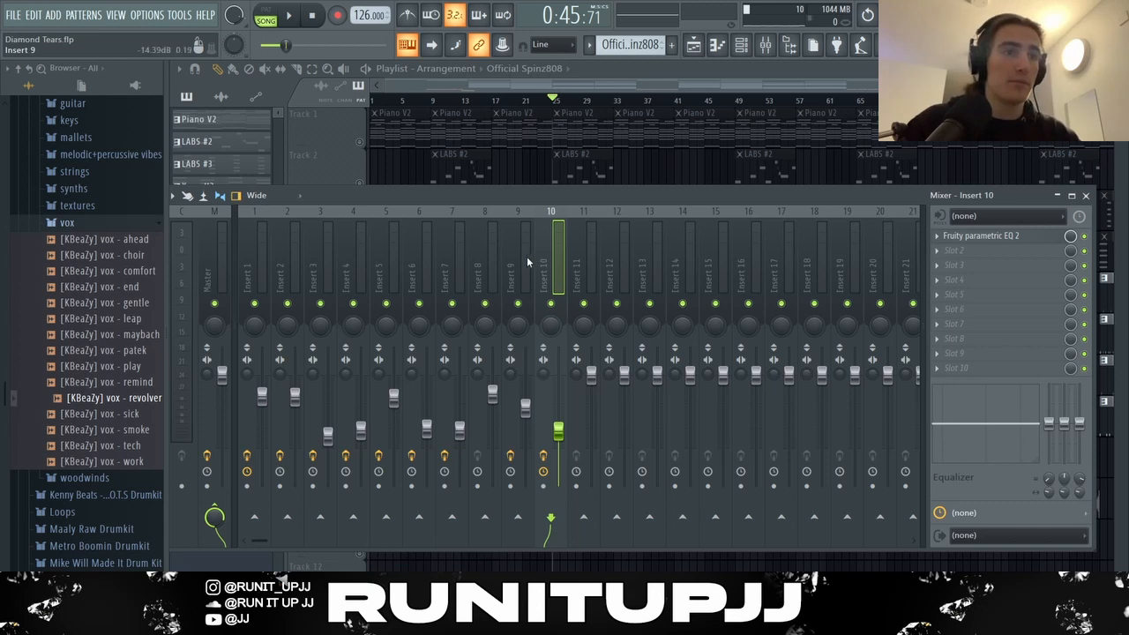
{"action": "left_click", "coordinate": [526, 262]}
{"action": "left_click", "coordinate": [492, 257]}
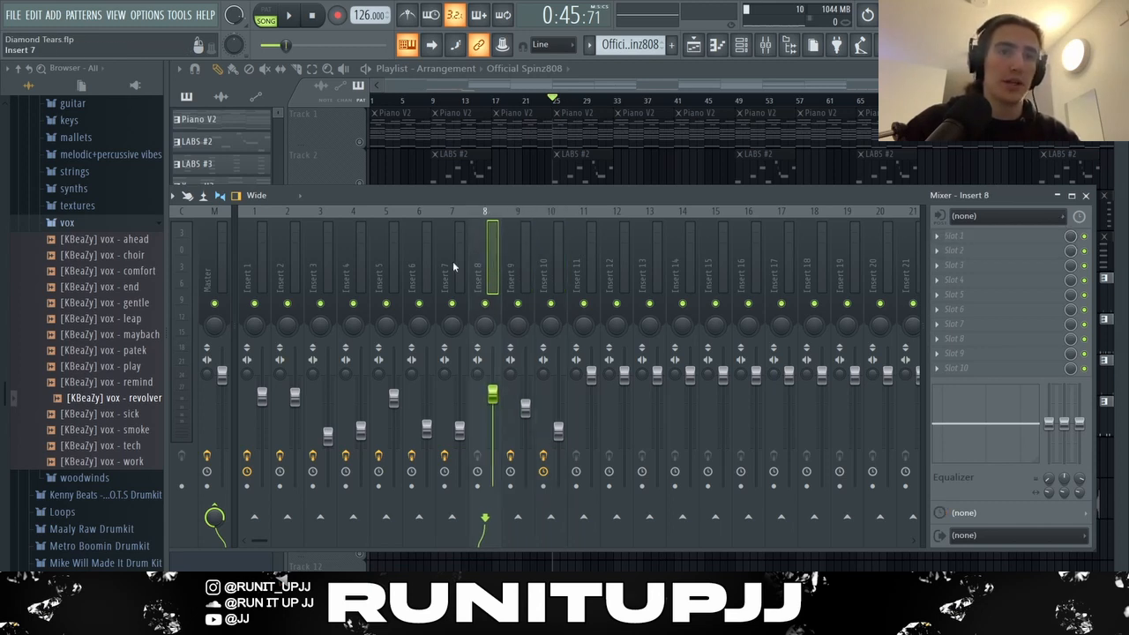
{"action": "left_click", "coordinate": [449, 261]}
{"action": "left_click", "coordinate": [408, 268]}
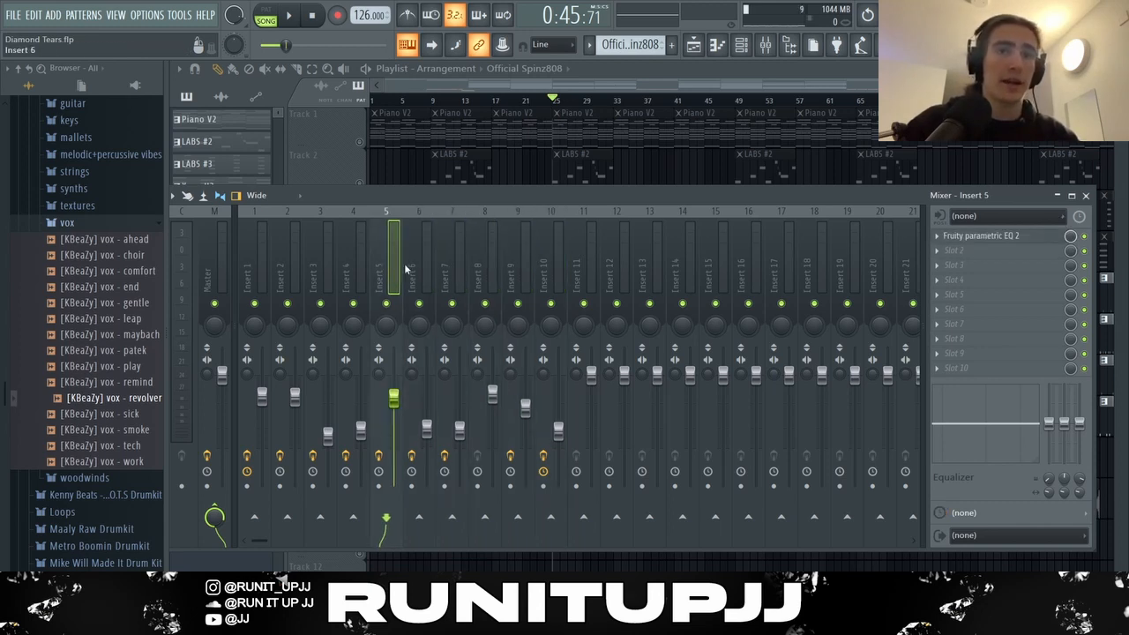